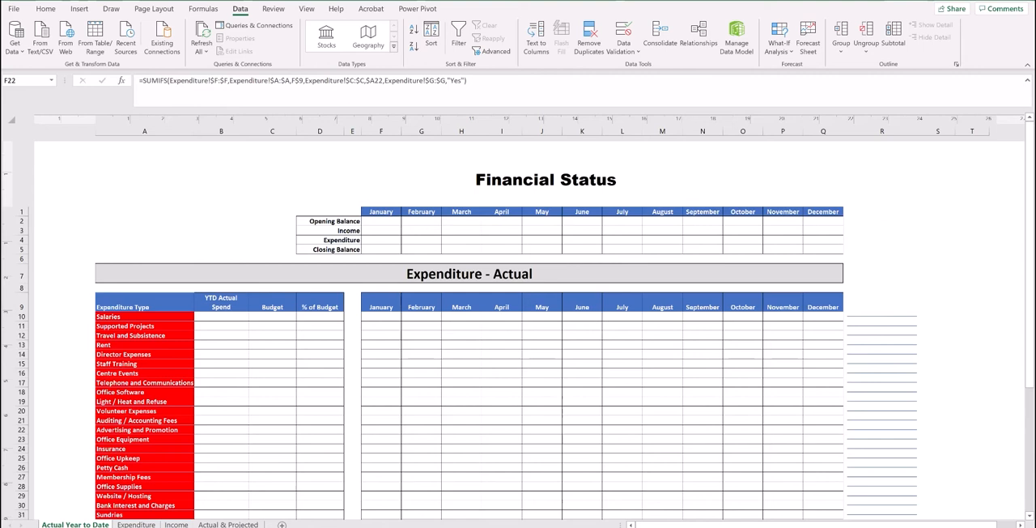
Look through the Expenditure, Income and Actual & Projected sheets and return to the Actual Year to Date sheet.
{"action": "left_click", "coordinate": [1033, 203]}
{"action": "left_click_drag", "start_coordinate": [1033, 203], "coordinate": [1024, 235]}
{"action": "left_click", "coordinate": [136, 523]}
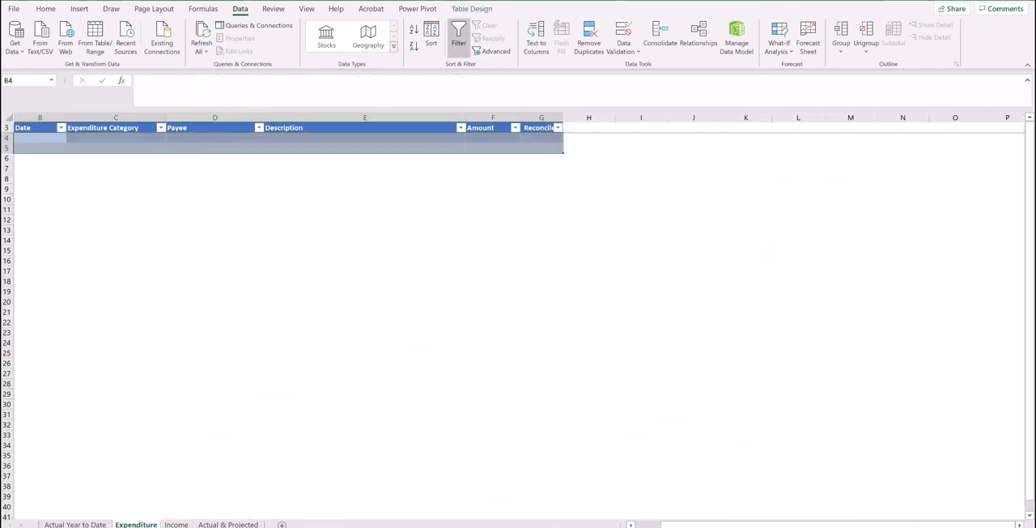
{"action": "left_click", "coordinate": [247, 436]}
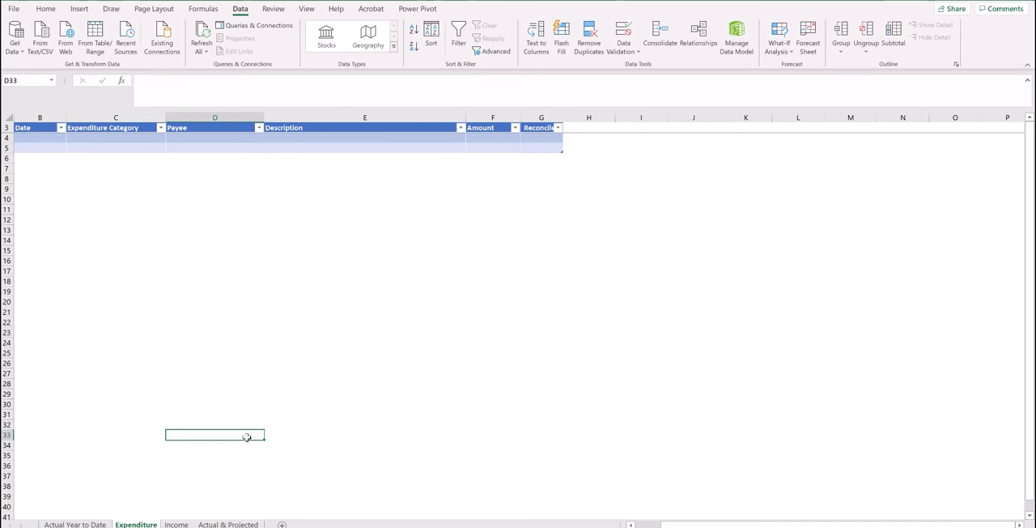
{"action": "left_click", "coordinate": [182, 522]}
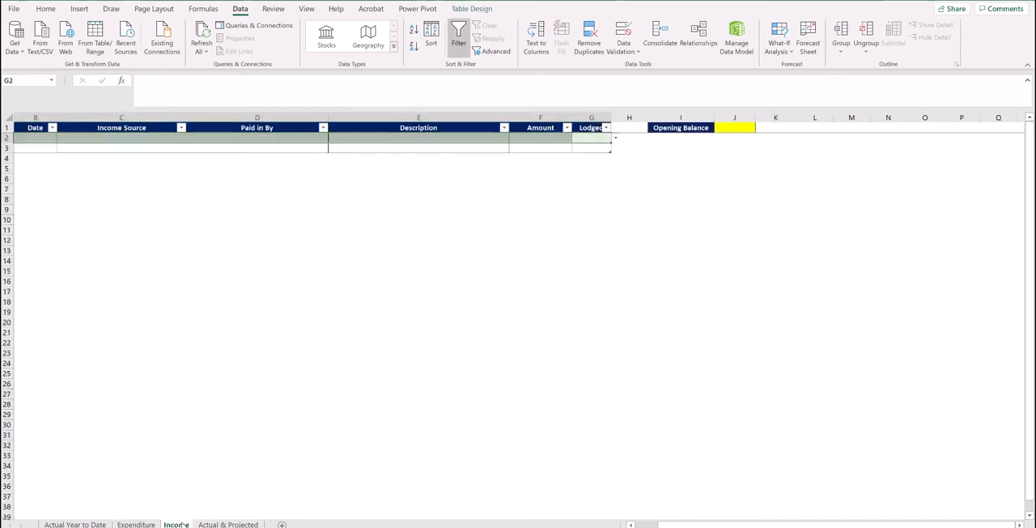
{"action": "left_click", "coordinate": [282, 430]}
{"action": "left_click", "coordinate": [228, 523]}
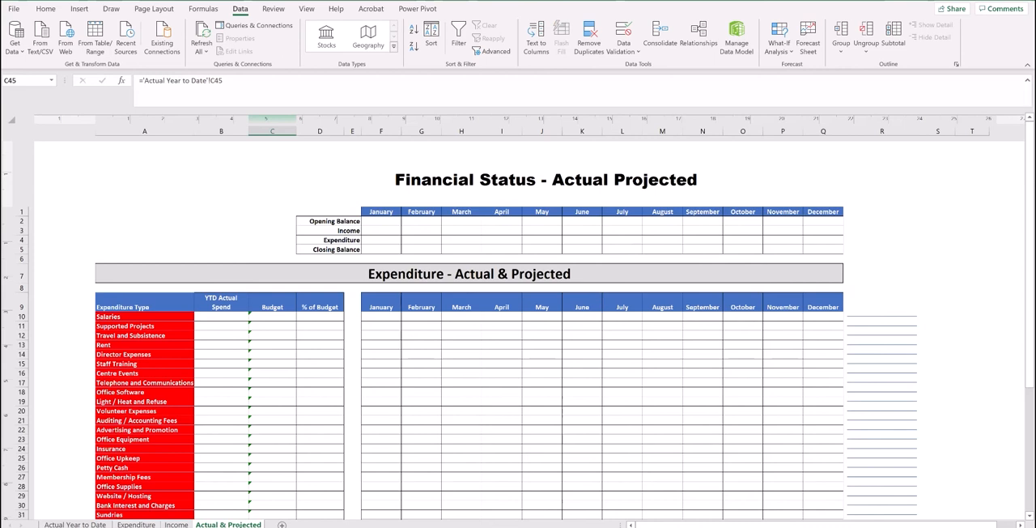
{"action": "left_click", "coordinate": [105, 523]}
{"action": "left_click", "coordinate": [229, 524]}
{"action": "left_click", "coordinate": [77, 524]}
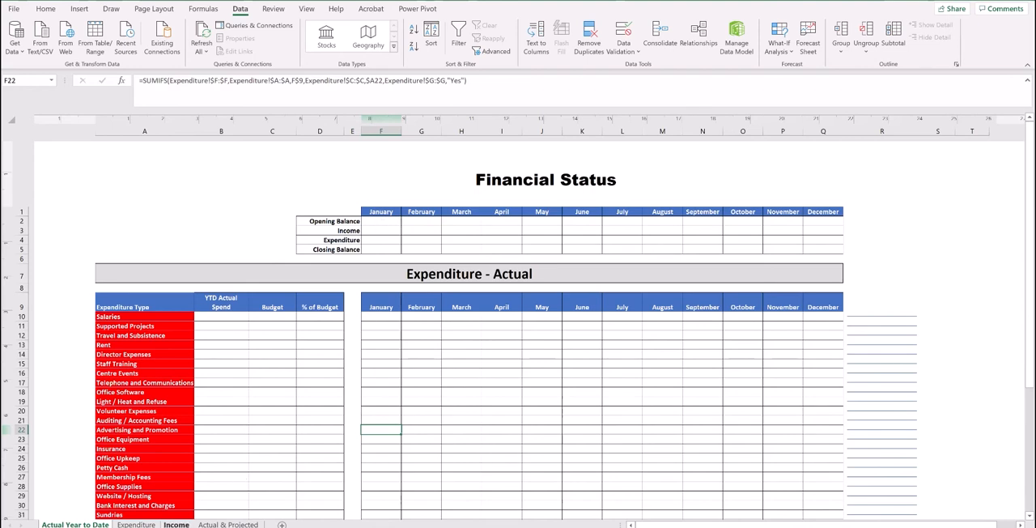
Set the Opening Balance on the Income sheet to 812.
{"action": "left_click", "coordinate": [176, 524]}
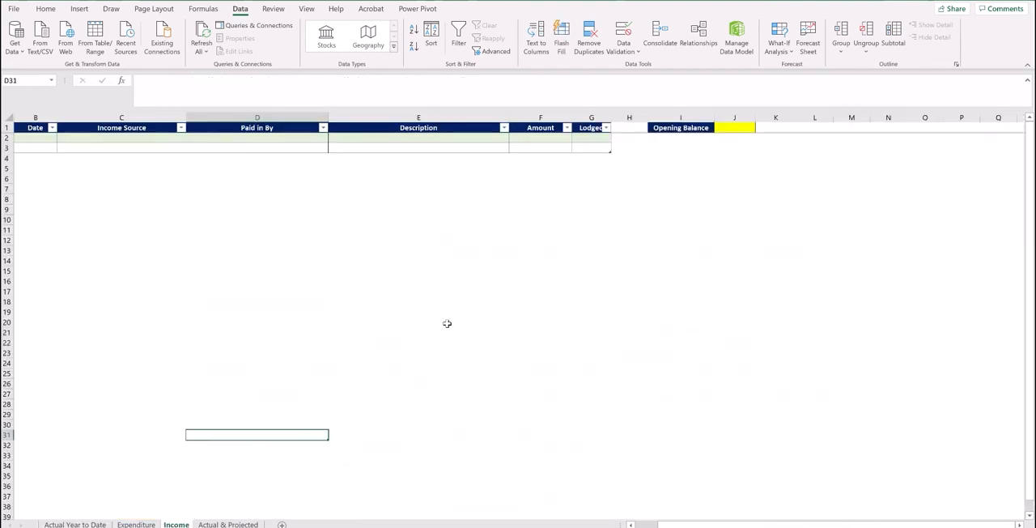
{"action": "left_click", "coordinate": [745, 129]}
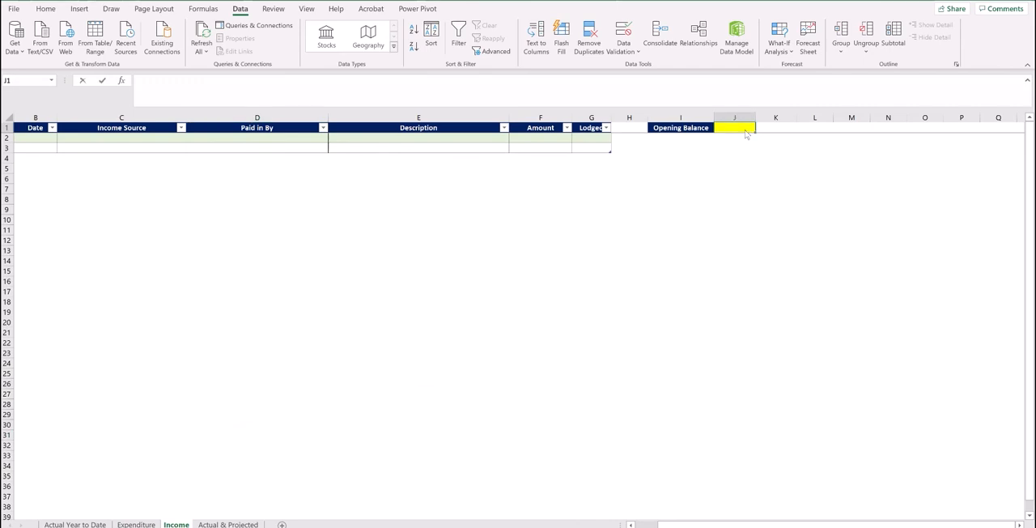
{"action": "type", "text": "812"}
{"action": "key", "text": "Return"}
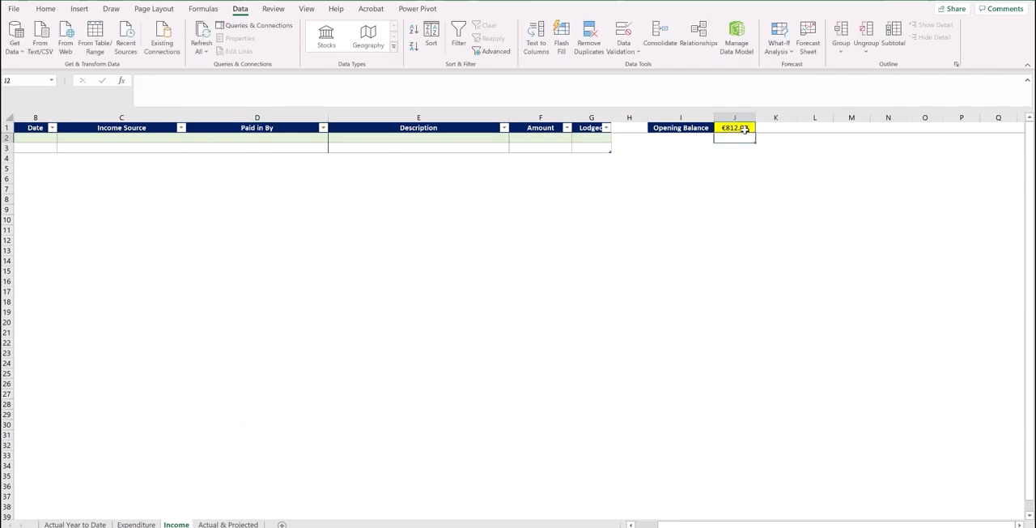
Examine the monthly balances and expenditure types on Actual Year to Date, and the category choices for the first Expenditure entry.
{"action": "left_click", "coordinate": [76, 524]}
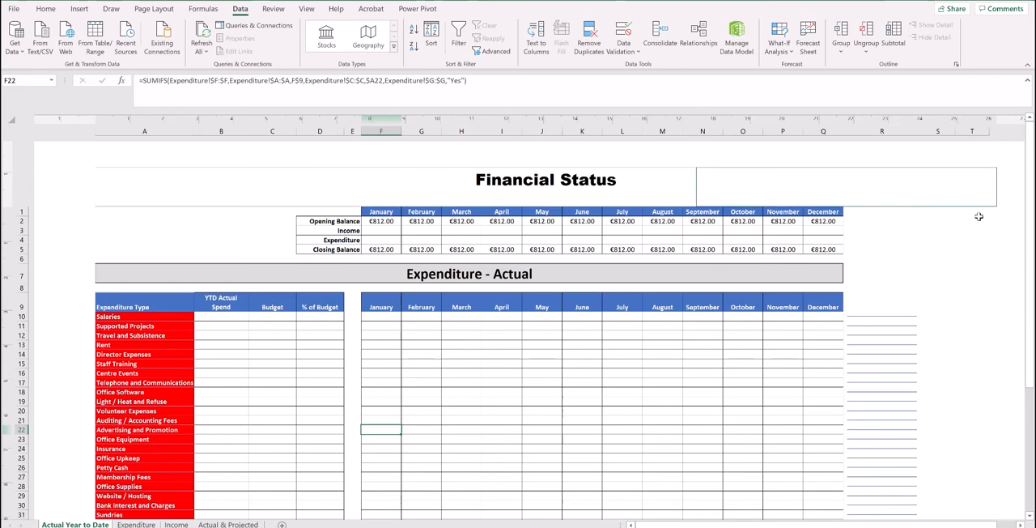
{"action": "left_click_drag", "start_coordinate": [1030, 251], "coordinate": [1030, 259]}
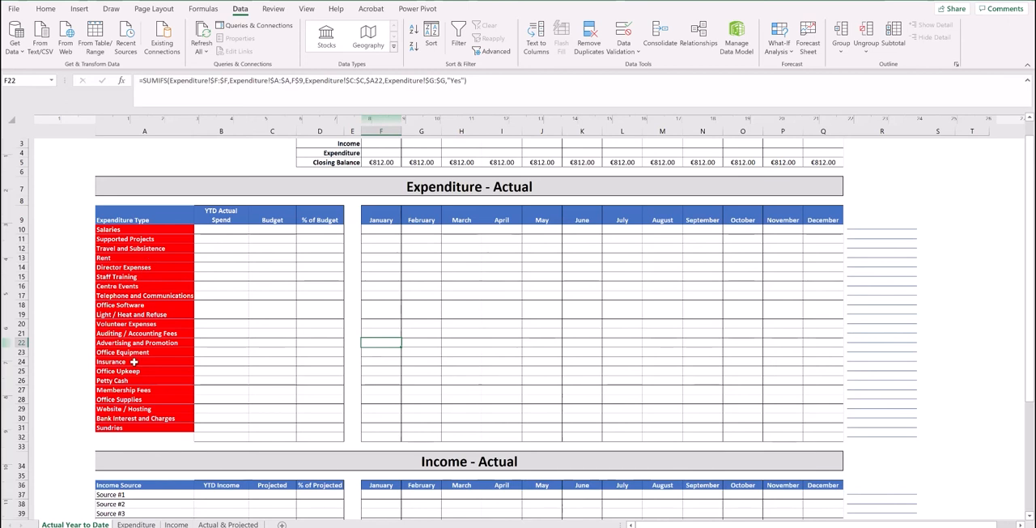
{"action": "left_click", "coordinate": [136, 523]}
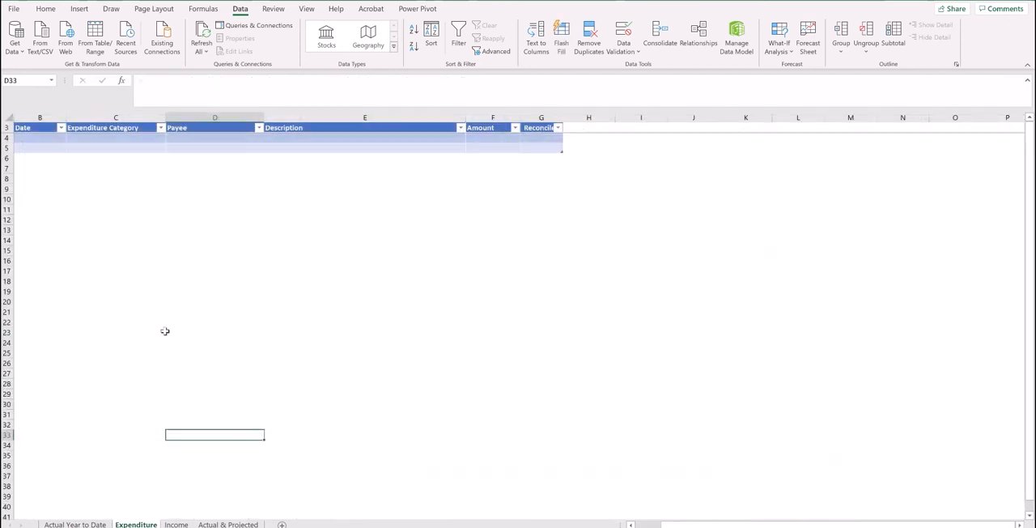
{"action": "left_click", "coordinate": [162, 137]}
{"action": "left_click", "coordinate": [171, 138]}
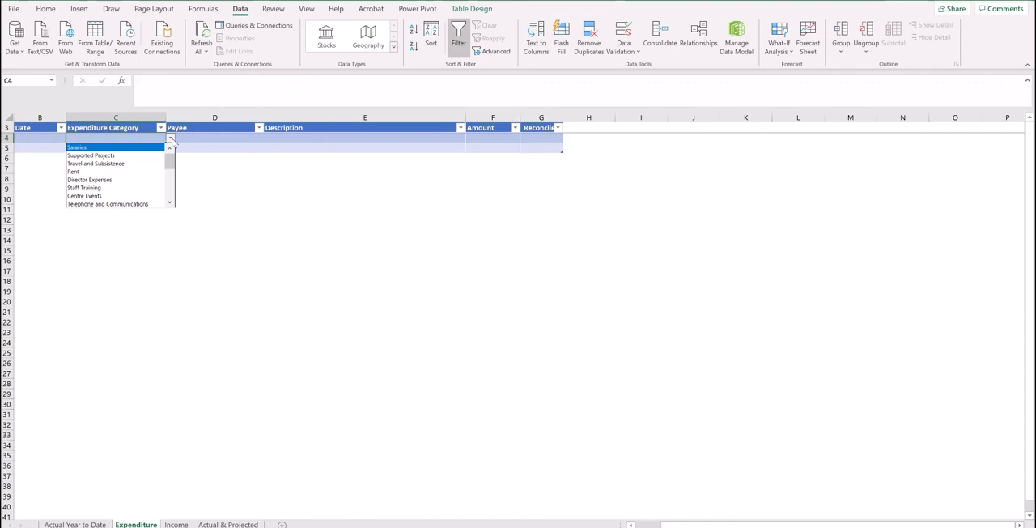
{"action": "key", "text": "Escape"}
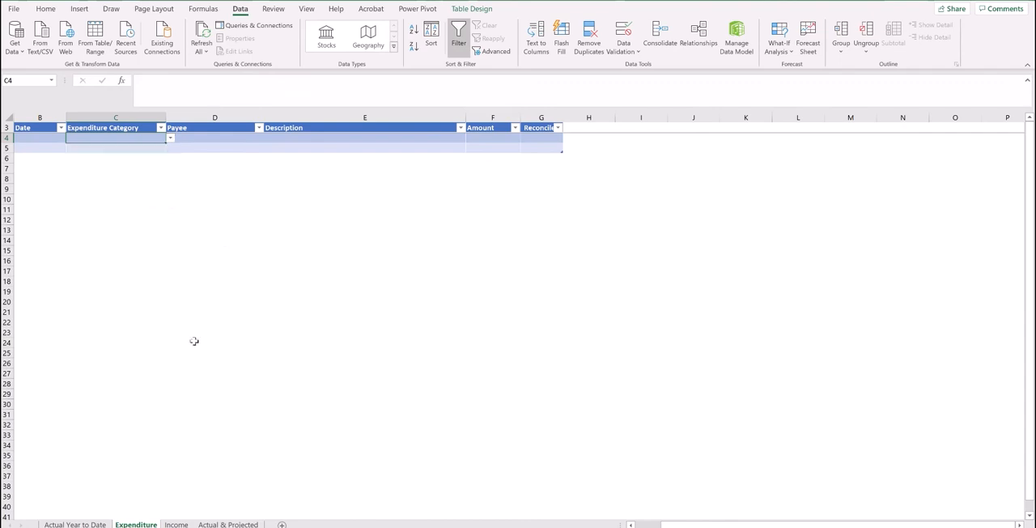
Rename the Salaries expenditure type on the Actual Year to Date sheet as Wages.
{"action": "left_click", "coordinate": [75, 523]}
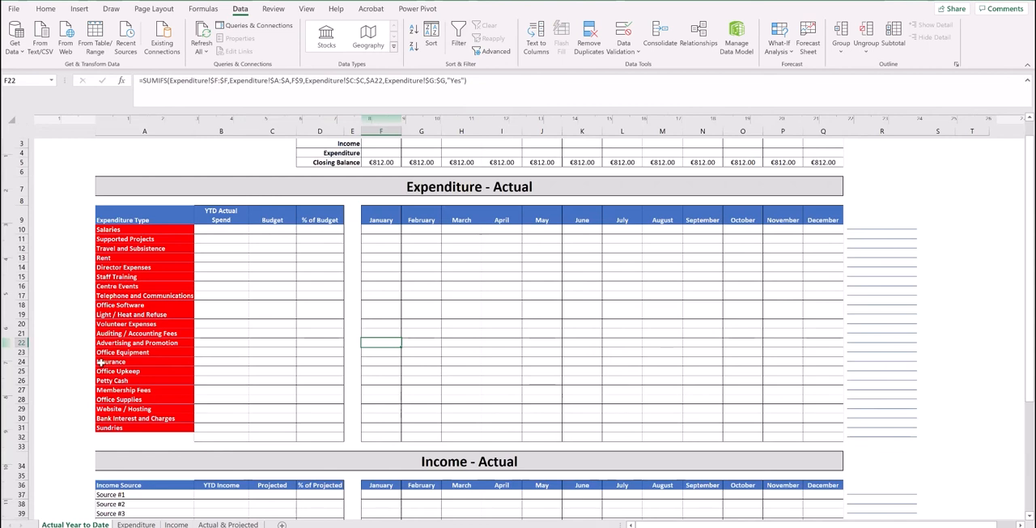
{"action": "left_click", "coordinate": [128, 230]}
{"action": "type", "text": "Wages"}
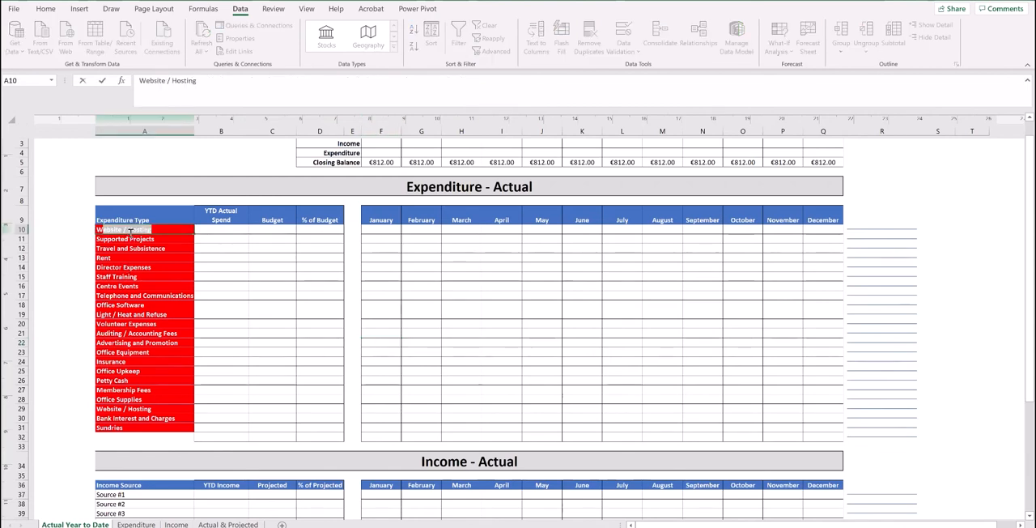
{"action": "left_click", "coordinate": [146, 285]}
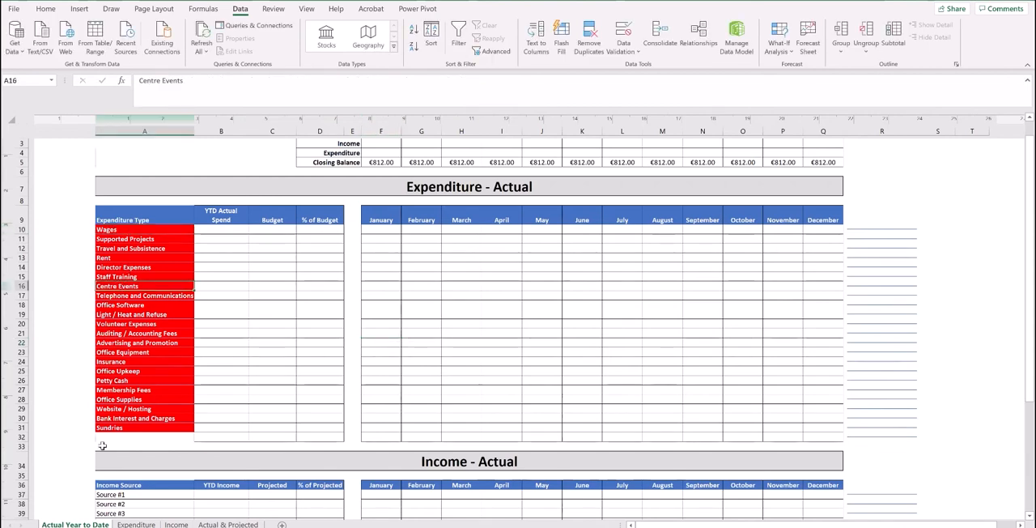
Check the category choices for the first entry on the Expenditure sheet for the renamed type.
{"action": "left_click", "coordinate": [136, 524]}
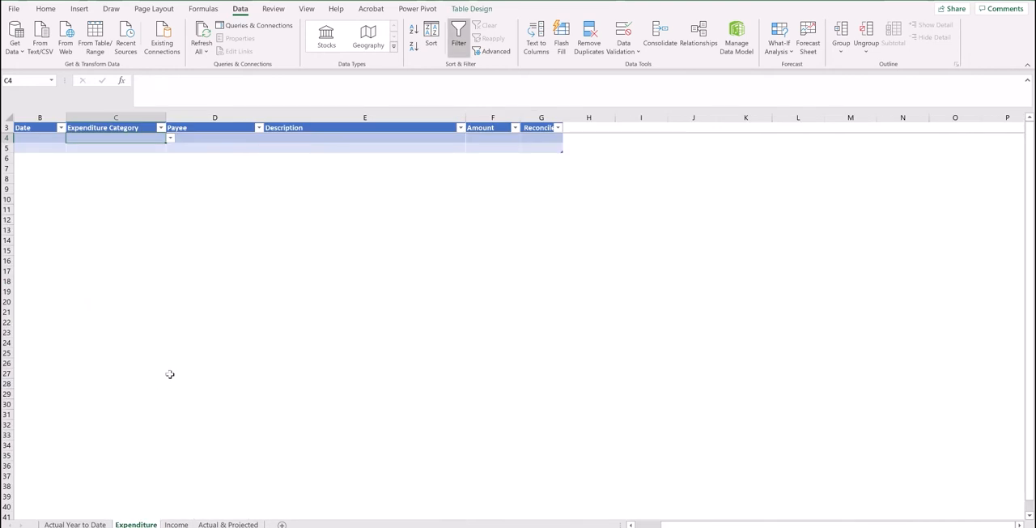
{"action": "left_click", "coordinate": [170, 139]}
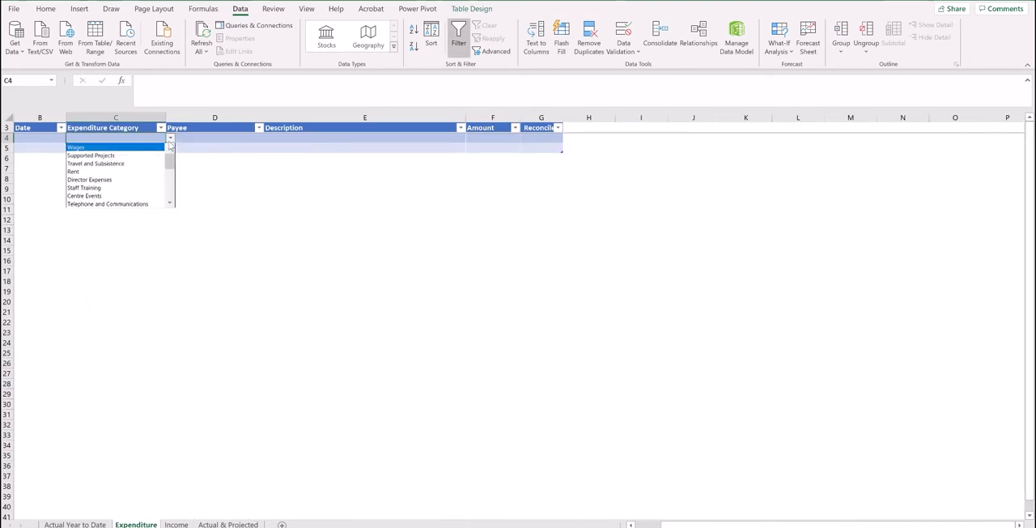
{"action": "left_click", "coordinate": [217, 154]}
Change the Wages expenditure type on the Actual Year to Date sheet back to Salaries.
{"action": "left_click", "coordinate": [65, 524]}
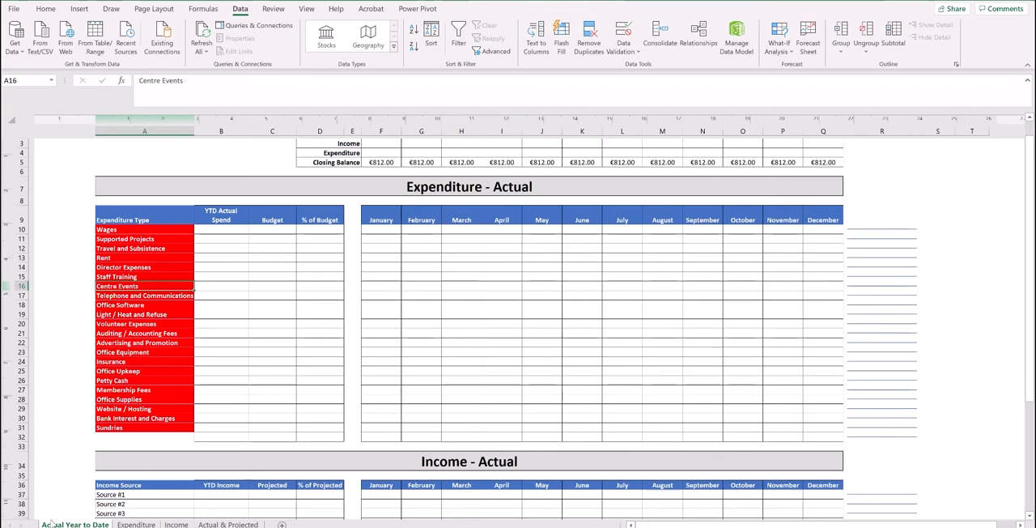
{"action": "left_click", "coordinate": [162, 229]}
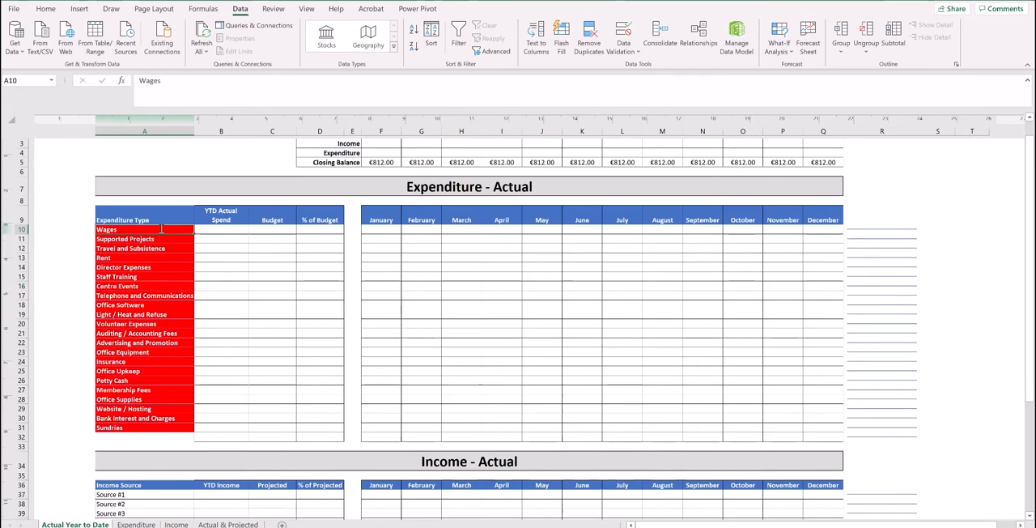
{"action": "type", "text": "Salaries"}
{"action": "key", "text": "Return"}
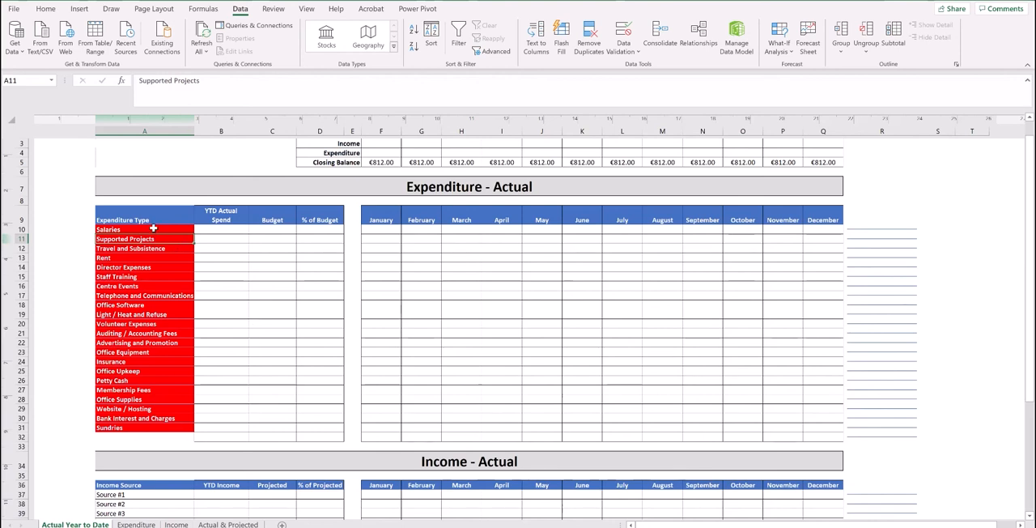
Set the Salaries budget in the Expenditure - Actual table to 70000.
{"action": "left_click", "coordinate": [272, 230]}
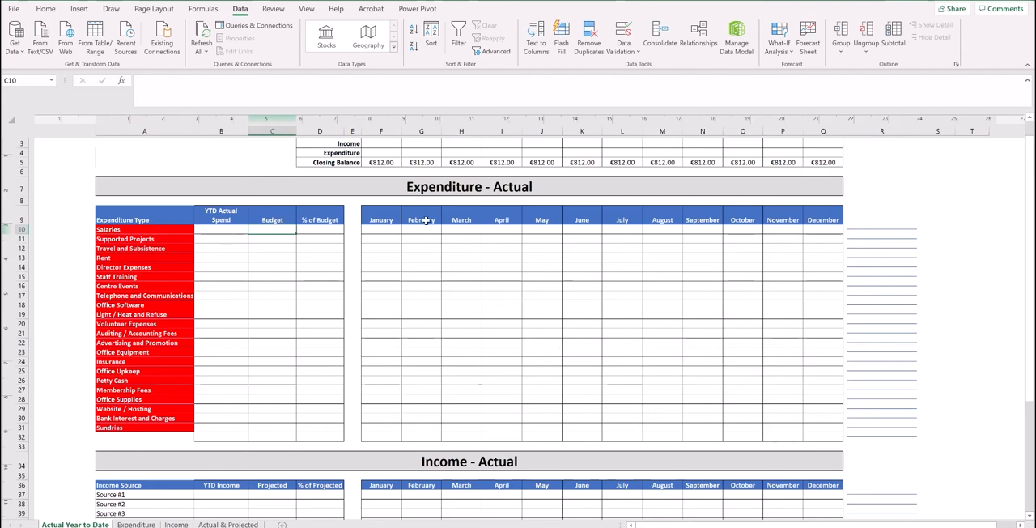
{"action": "type", "text": "70000"}
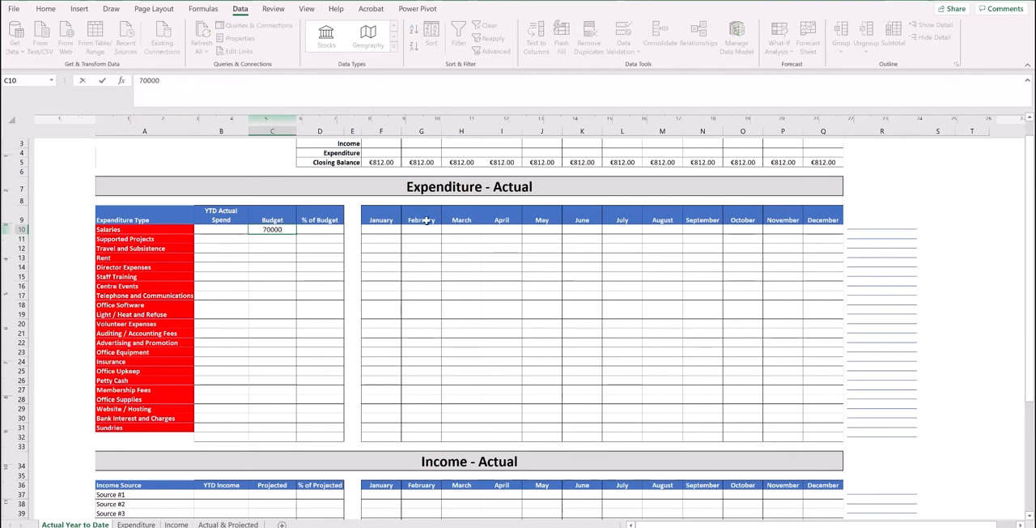
{"action": "key", "text": "Return"}
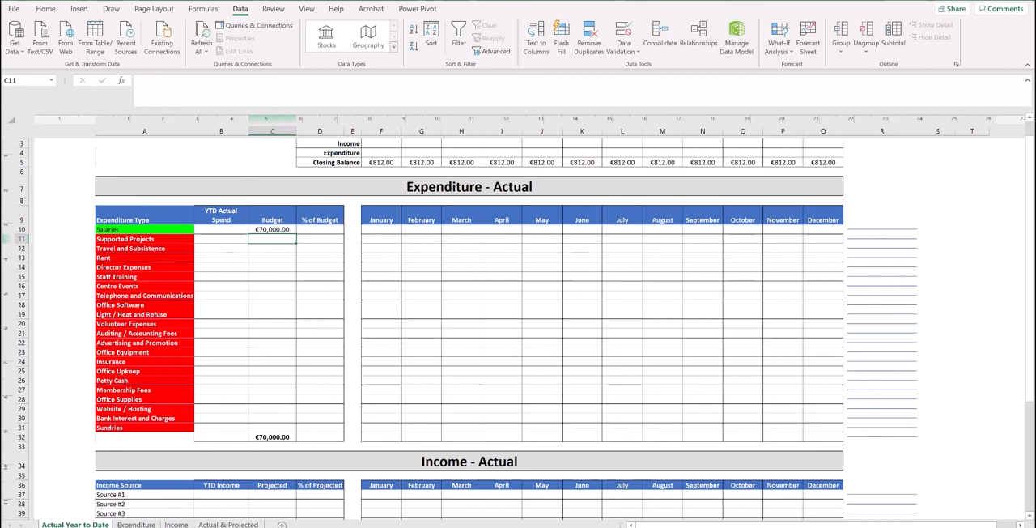
Paste the prepared budget amounts for the remaining expenditure types, from Supported Projects down to Sundries, starting in C11.
{"action": "key", "text": "alt+Tab"}
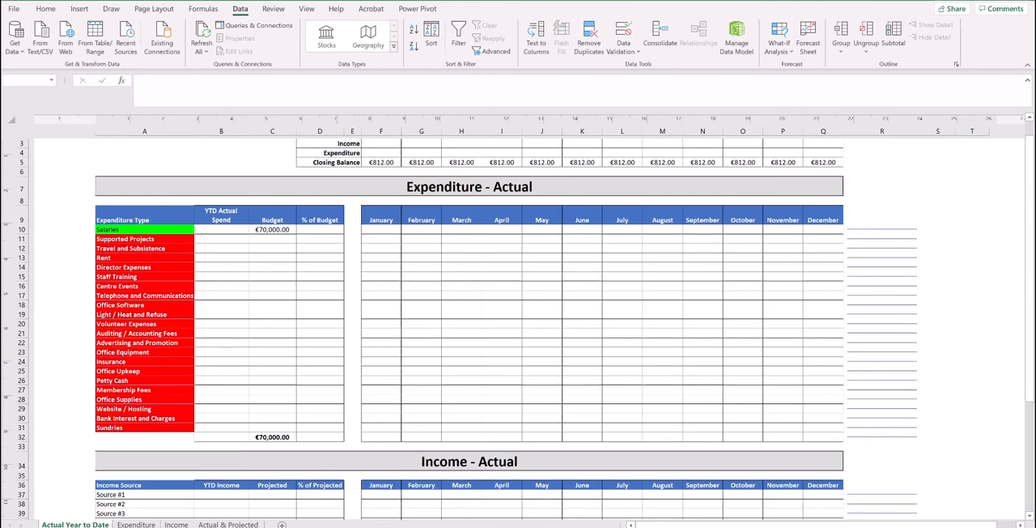
{"action": "left_click", "coordinate": [287, 242]}
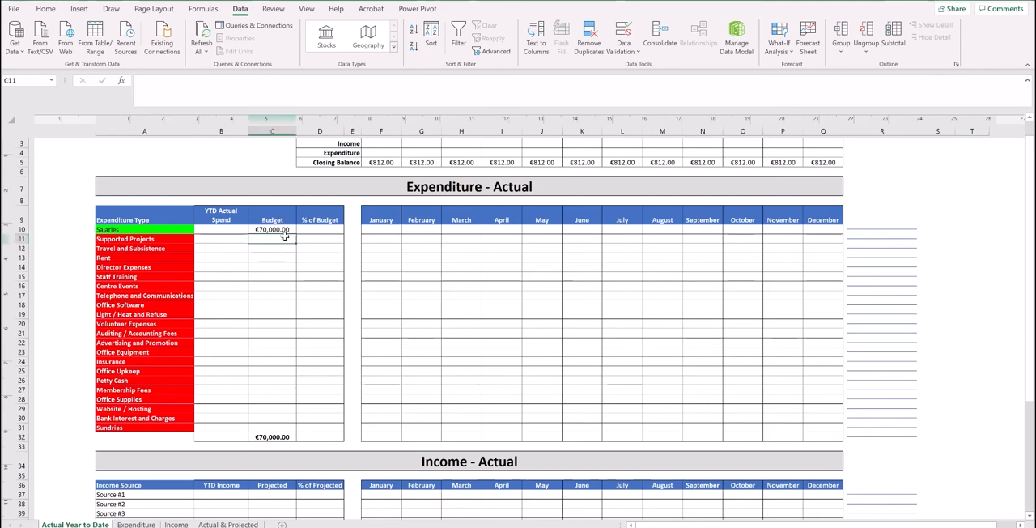
{"action": "type", "text": "€3,000.00 €7,000.00 €12,500.00 €2,000.00 €2,000.00 €5,000.00 €3,000.00 €2,500.00 €2,000.00 €1,000.00 €1,850.00 €3,500.00 €3,000.00 €1,250.00 €850.00 €400.00 €650.00 €850.00 €900.00 €200.00 €400.00"}
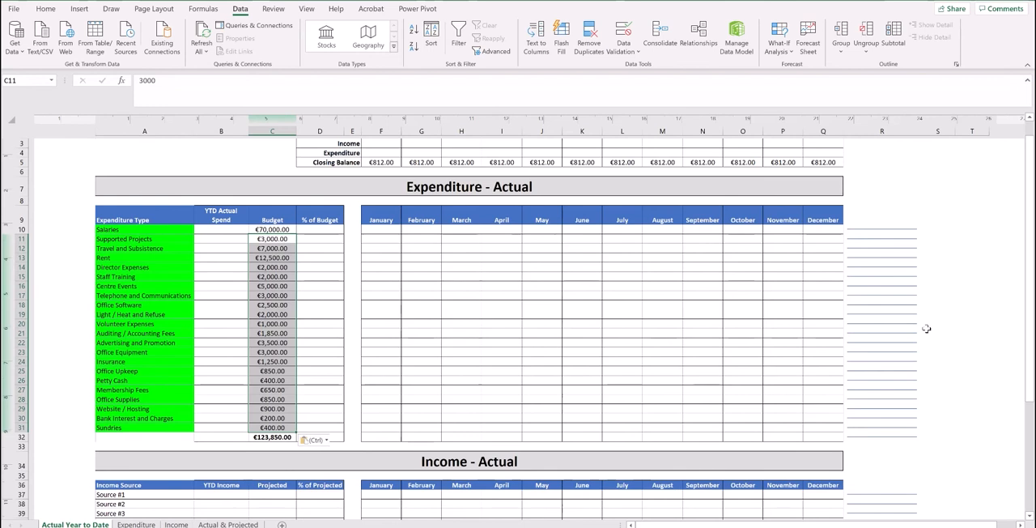
{"action": "left_click", "coordinate": [977, 315]}
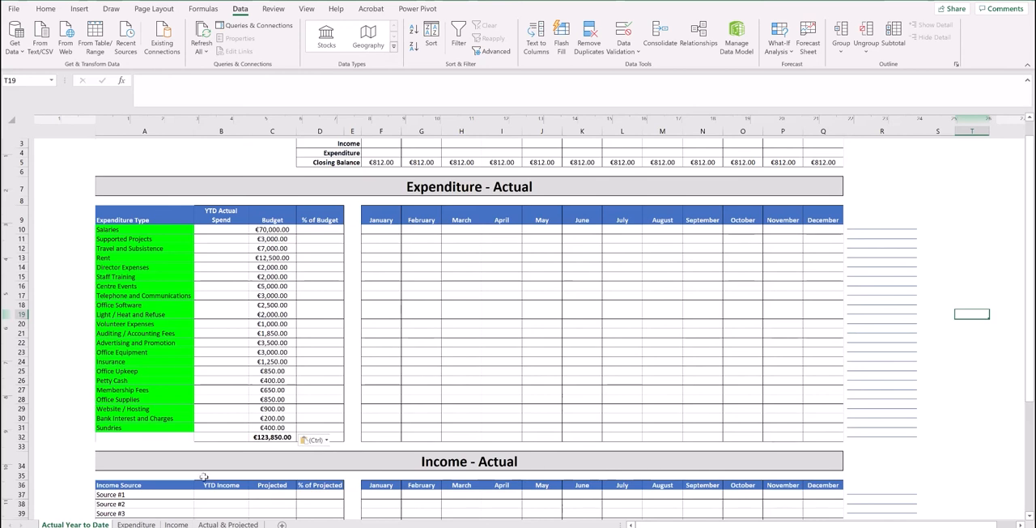
Start the first entry on the Expenditure sheet with the date 21/01/2021 and the category Salaries.
{"action": "left_click", "coordinate": [136, 524]}
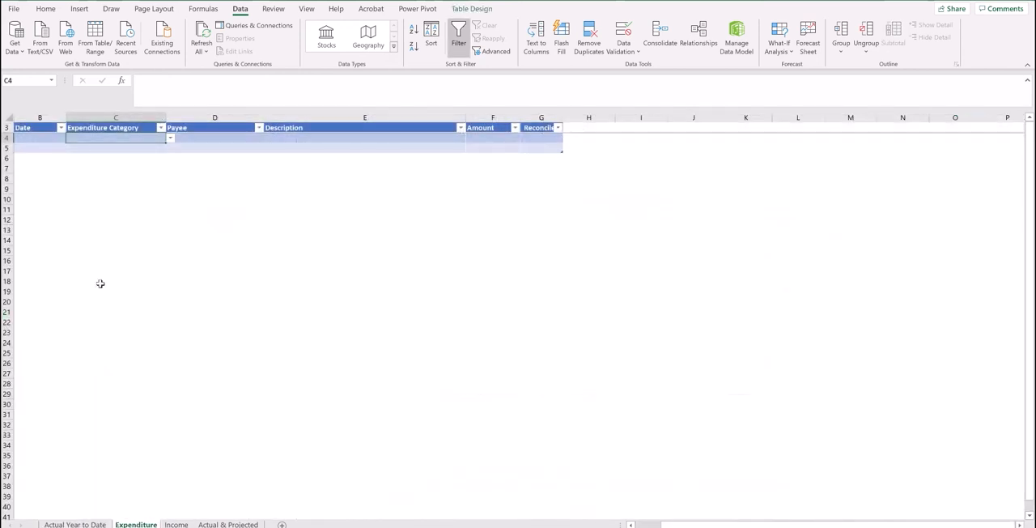
{"action": "left_click", "coordinate": [45, 138]}
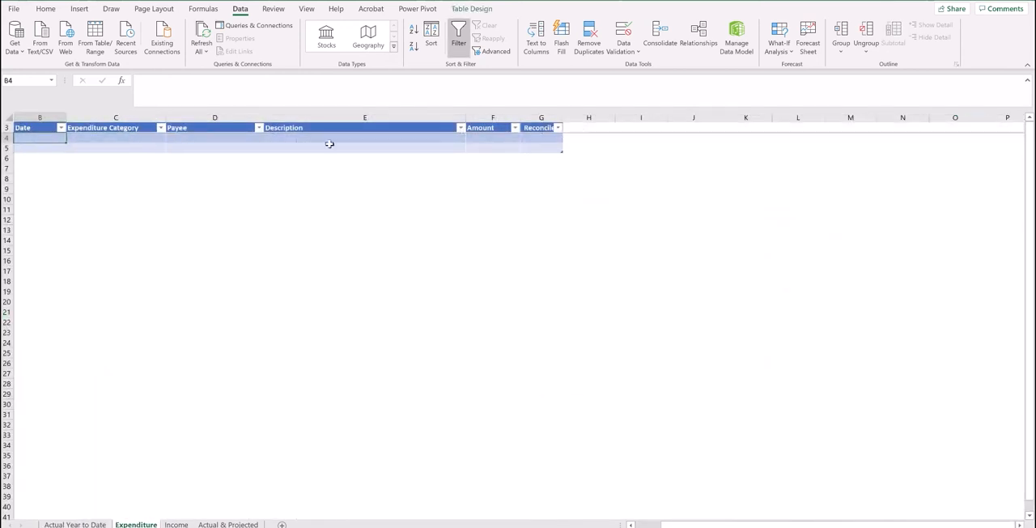
{"action": "type", "text": "21/1"}
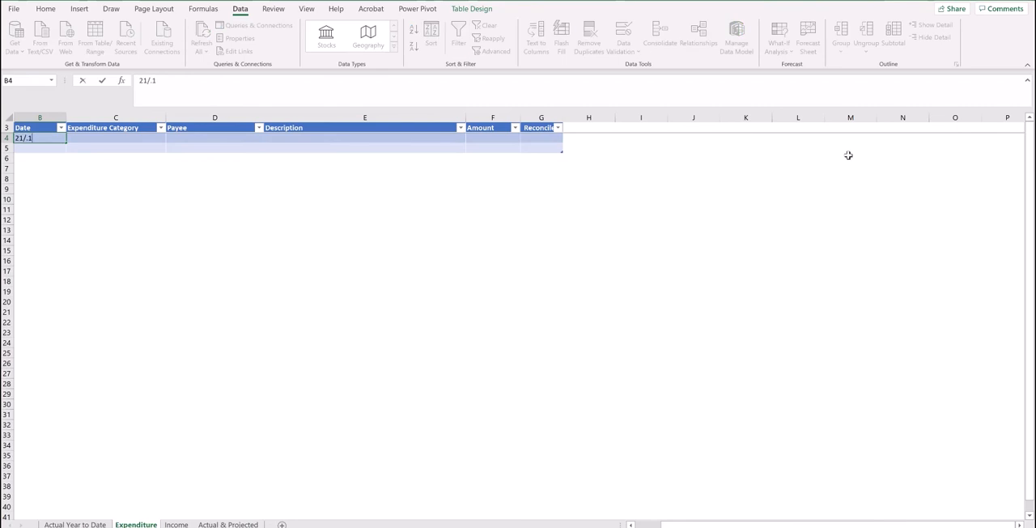
{"action": "key", "text": "Tab"}
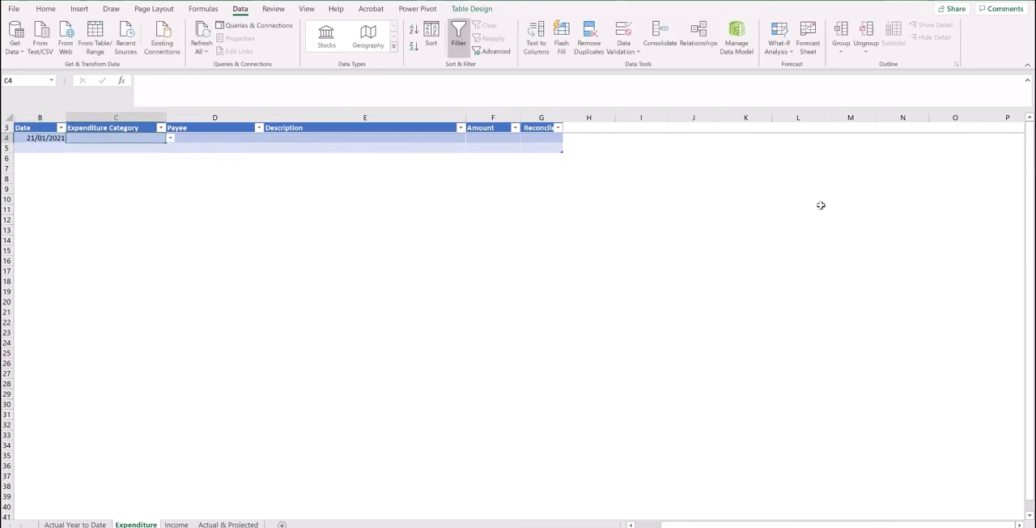
{"action": "left_click", "coordinate": [171, 138]}
{"action": "left_click", "coordinate": [135, 149]}
{"action": "left_click", "coordinate": [211, 140]}
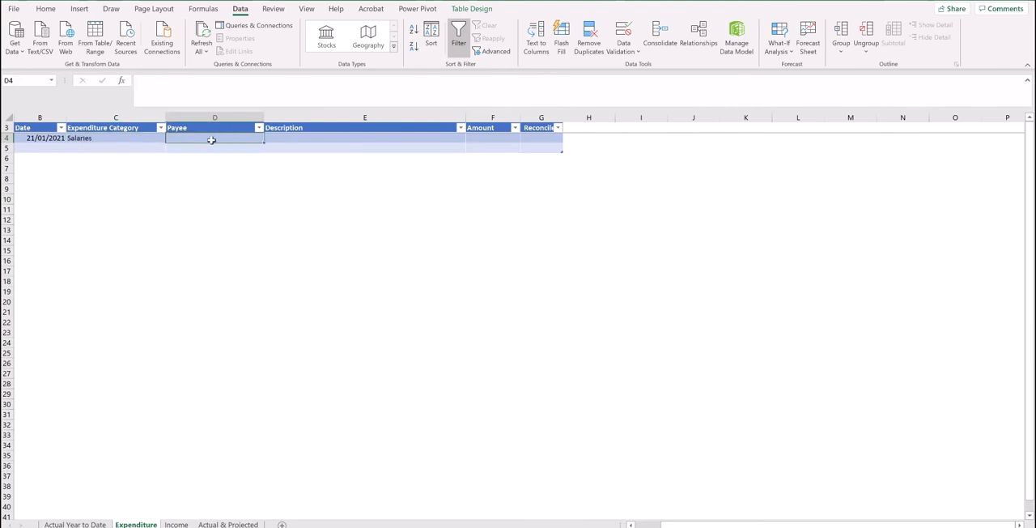
Complete the Salaries entry with the payee's full name, a description naming the payee's wages, and an amount of 850.
{"action": "key", "text": "Tab"}
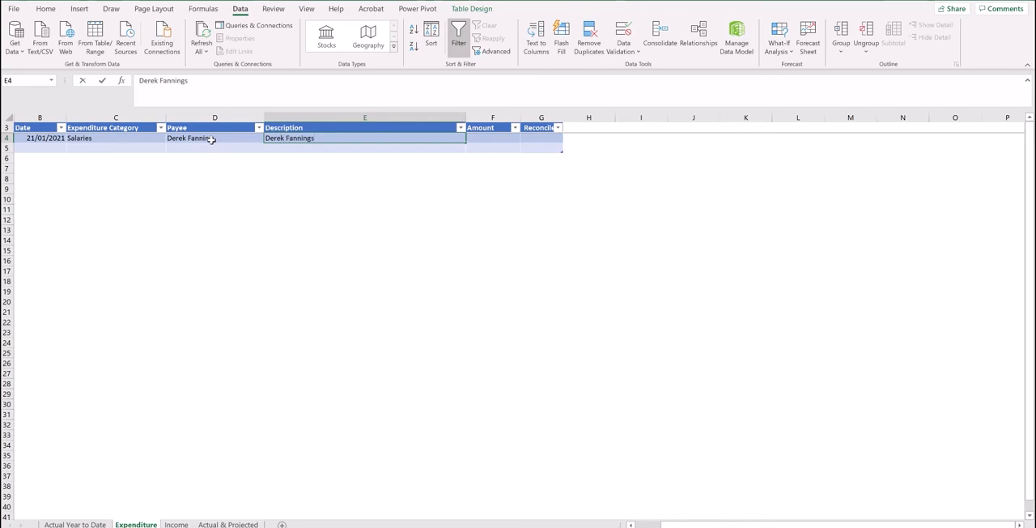
{"action": "type", "text": " wages"}
{"action": "key", "text": "Tab"}
{"action": "type", "text": "850"}
{"action": "key", "text": "Return"}
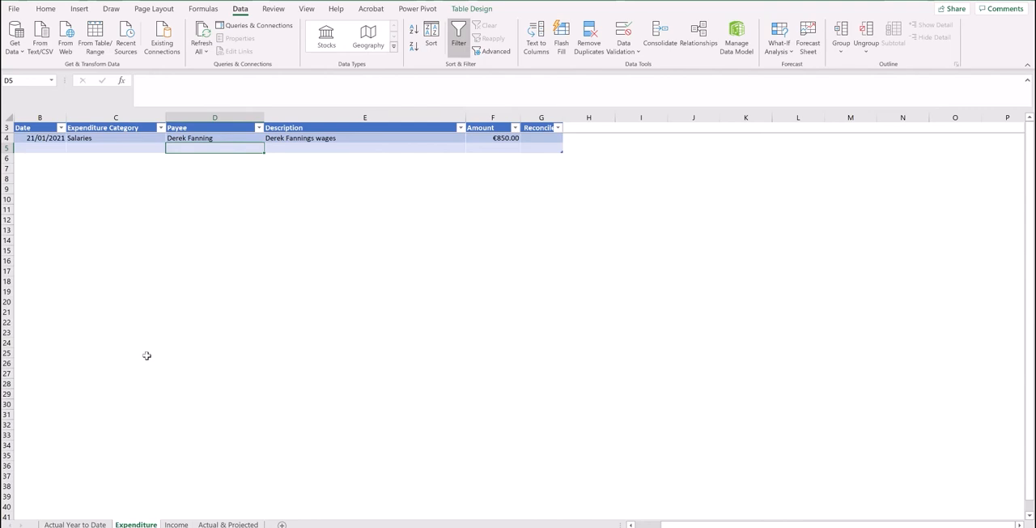
Review the monthly balances, expenditure rows and income table on the Actual & Projected sheet.
{"action": "left_click", "coordinate": [236, 525]}
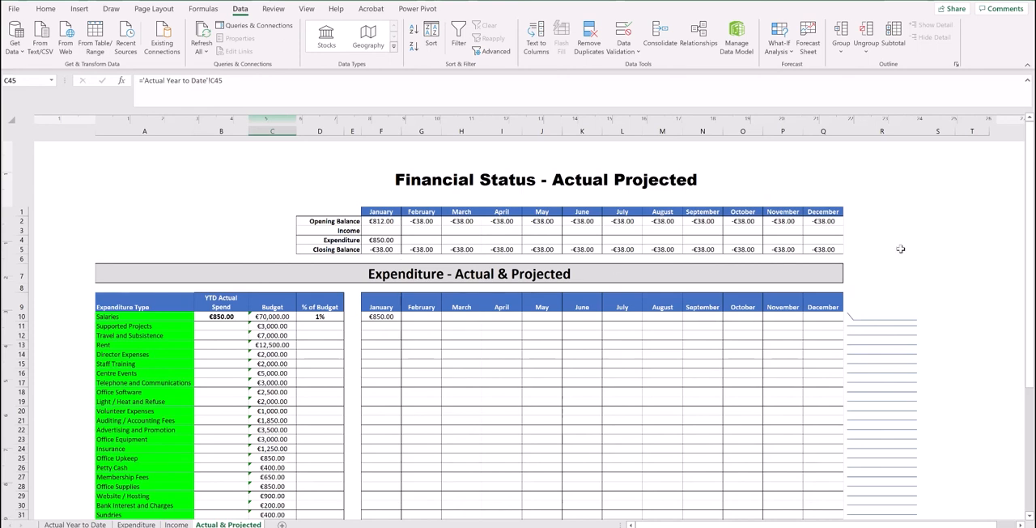
{"action": "left_click_drag", "start_coordinate": [1030, 226], "coordinate": [1029, 235]}
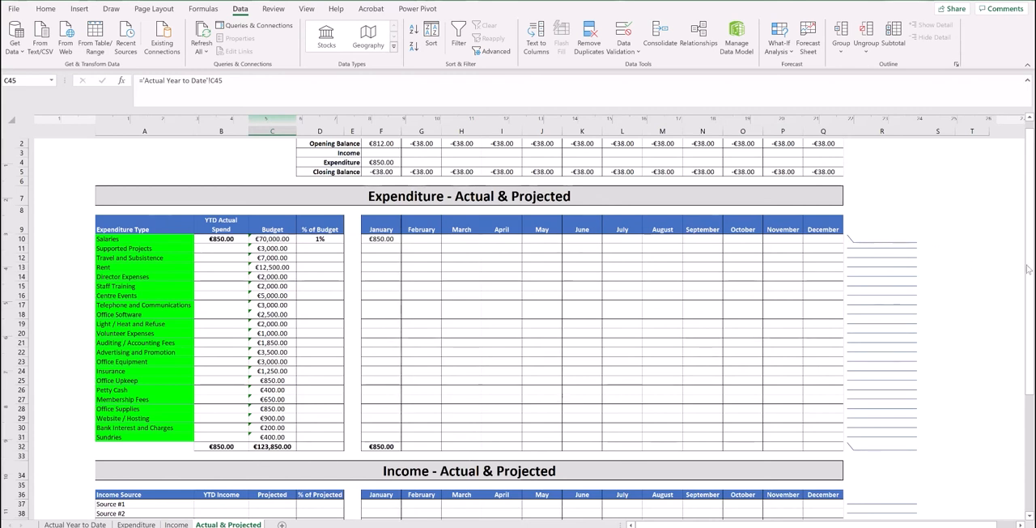
{"action": "left_click_drag", "start_coordinate": [1026, 269], "coordinate": [1028, 279]}
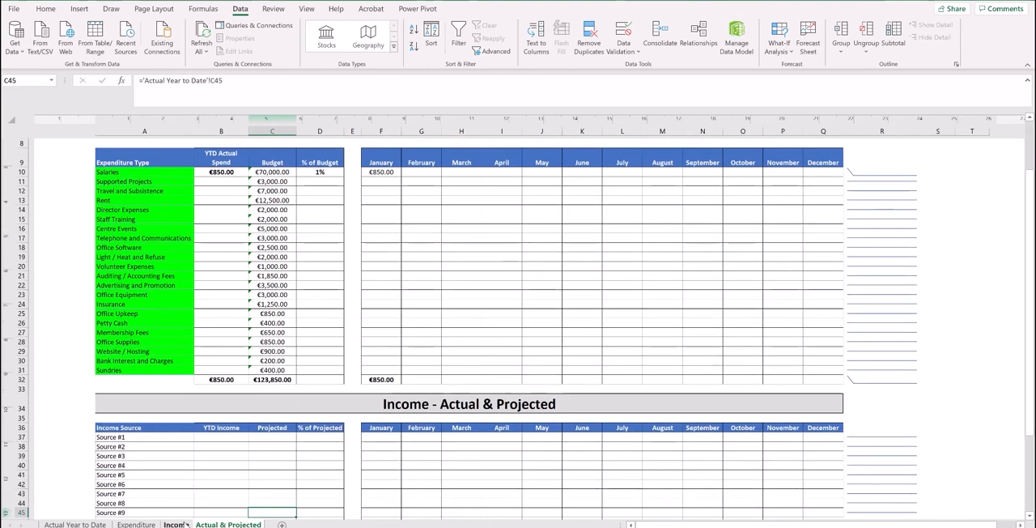
Rename Source #1 on the Actual Year to Date sheet as Tipperary County Council and set its projected income to 5000.
{"action": "left_click", "coordinate": [75, 524]}
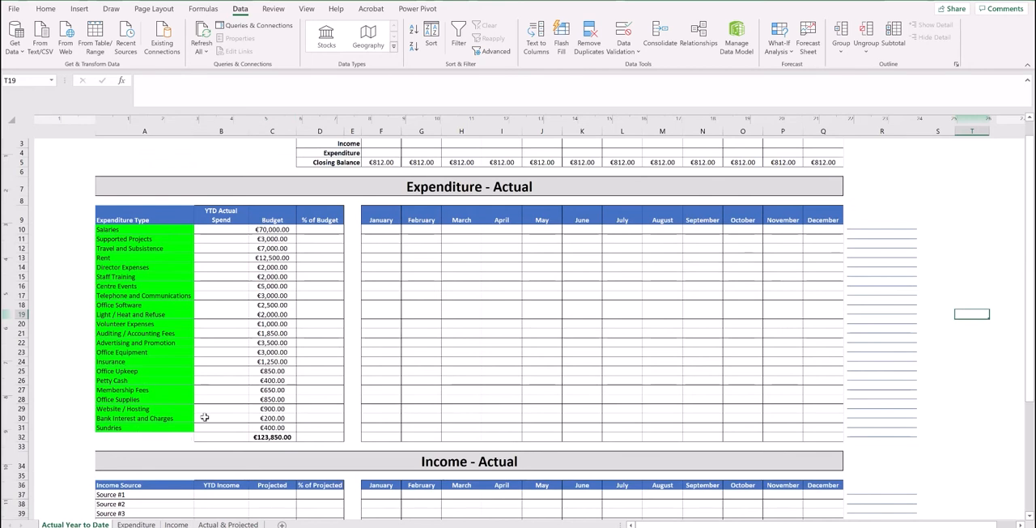
{"action": "left_click", "coordinate": [139, 495]}
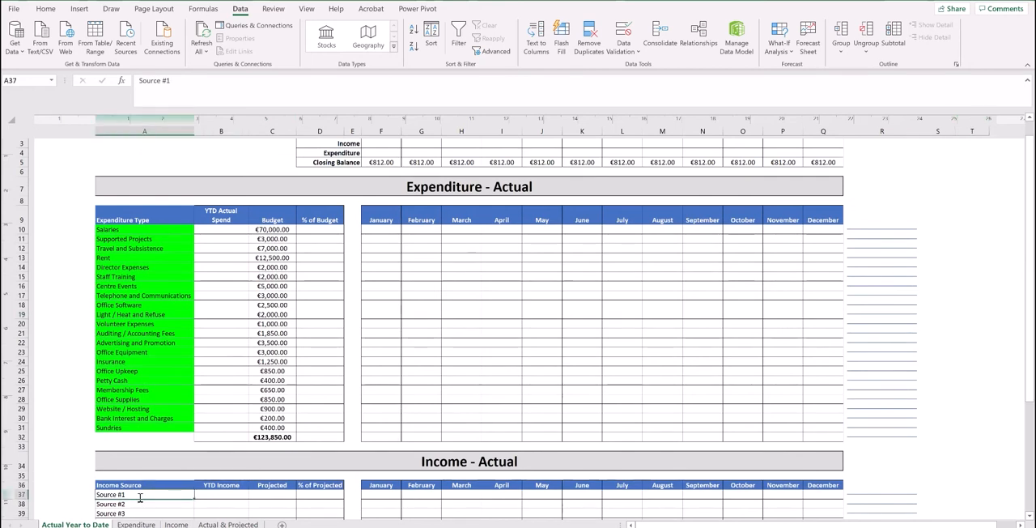
{"action": "type", "text": "Tipperary County Council"}
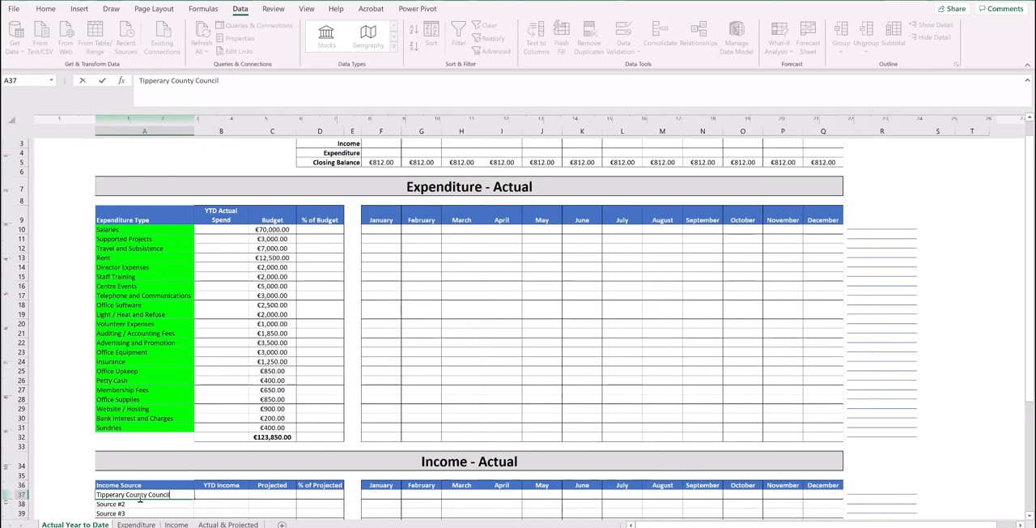
{"action": "key", "text": "Tab"}
{"action": "key", "text": "Tab"}
{"action": "type", "text": "500"}
{"action": "key", "text": "Return"}
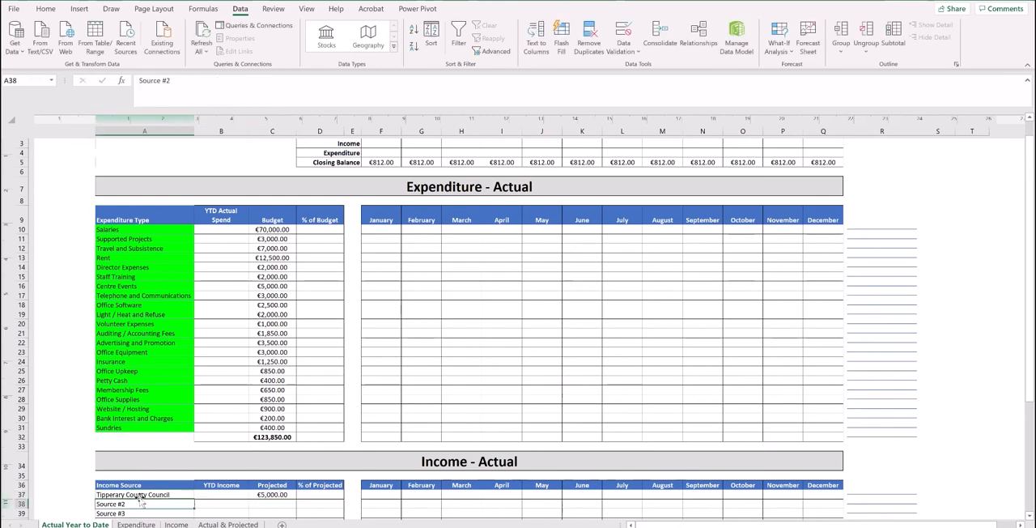
Start the first Income sheet entry with the date 27/01/2021, income source Tipperary County Council and paid in by EFT.
{"action": "left_click", "coordinate": [176, 524]}
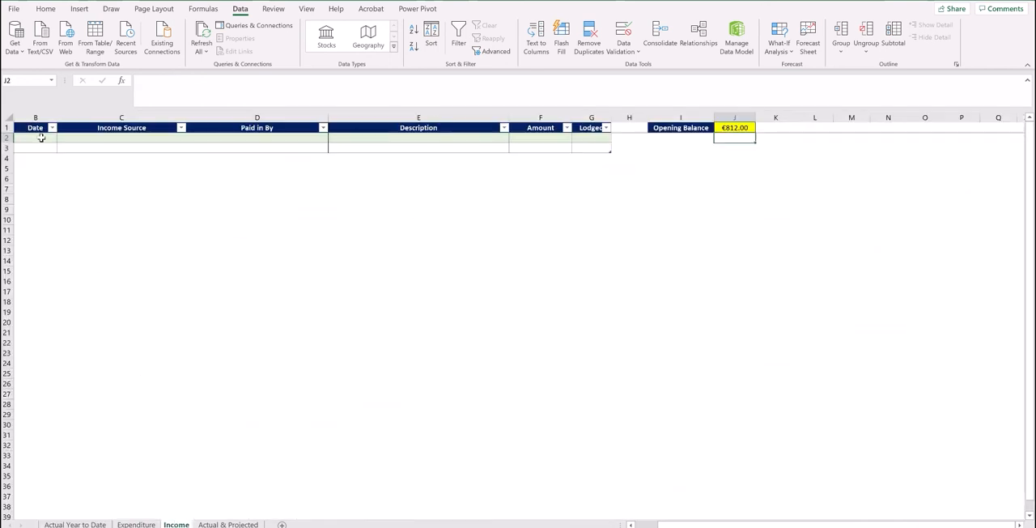
{"action": "left_click", "coordinate": [41, 138]}
{"action": "type", "text": "27/01"}
{"action": "key", "text": "Tab"}
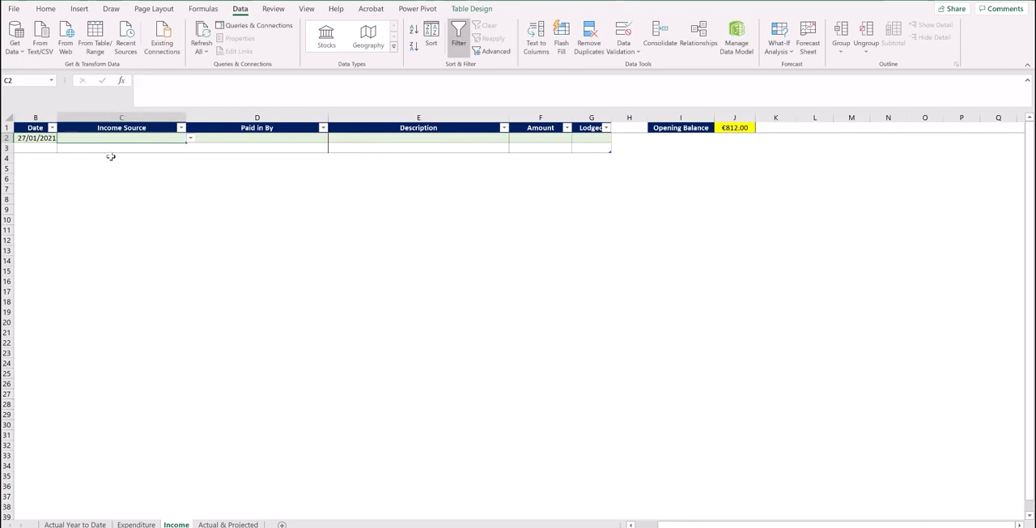
{"action": "left_click", "coordinate": [190, 140]}
{"action": "left_click", "coordinate": [160, 148]}
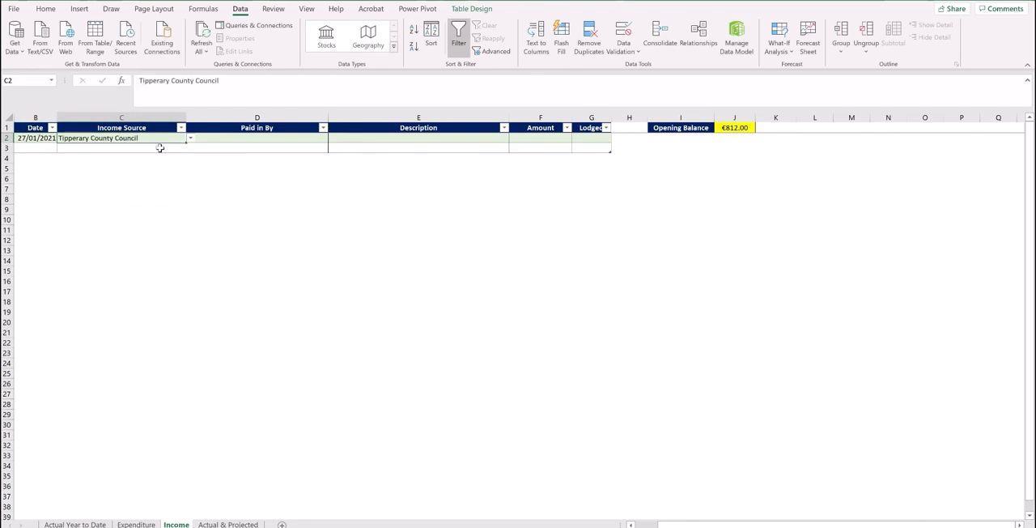
{"action": "left_click", "coordinate": [253, 137]}
{"action": "type", "text": "EFT"}
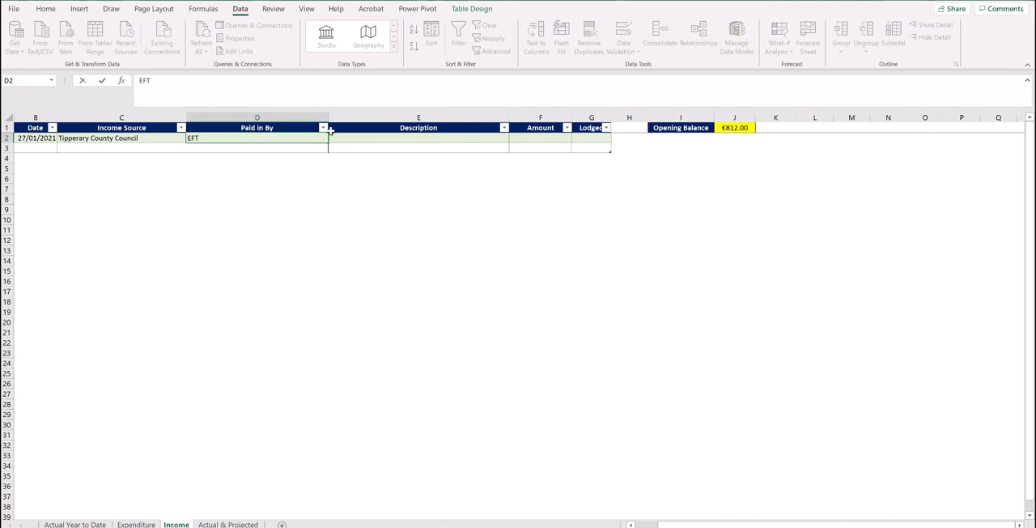
Complete the income entry with the description "Grant to stengthen volunteering" and amount 5000, and check the Actual & Projected sheet.
{"action": "left_click", "coordinate": [366, 138]}
{"action": "type", "text": "Grant to sten"}
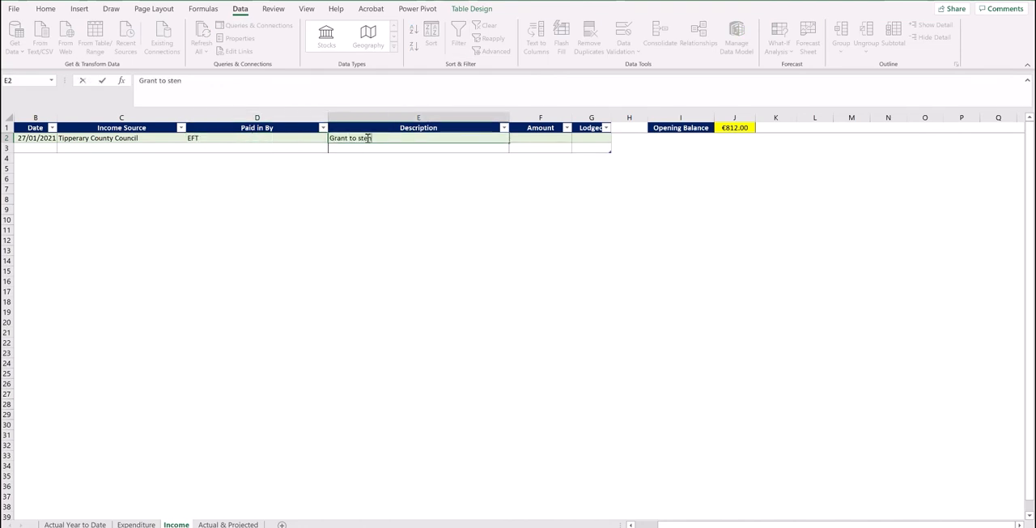
{"action": "type", "text": "gthen volunteering"}
{"action": "key", "text": "Tab"}
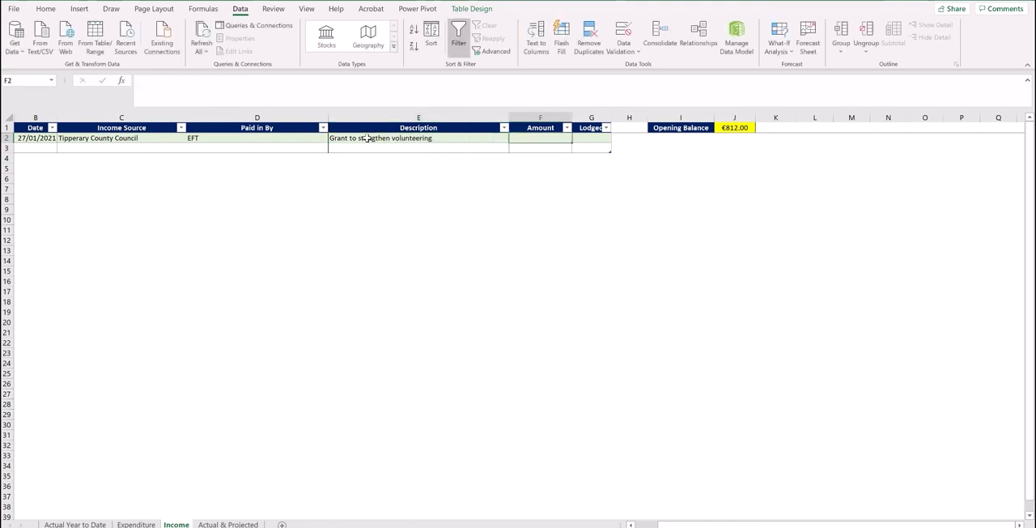
{"action": "type", "text": "5000"}
{"action": "key", "text": "Return"}
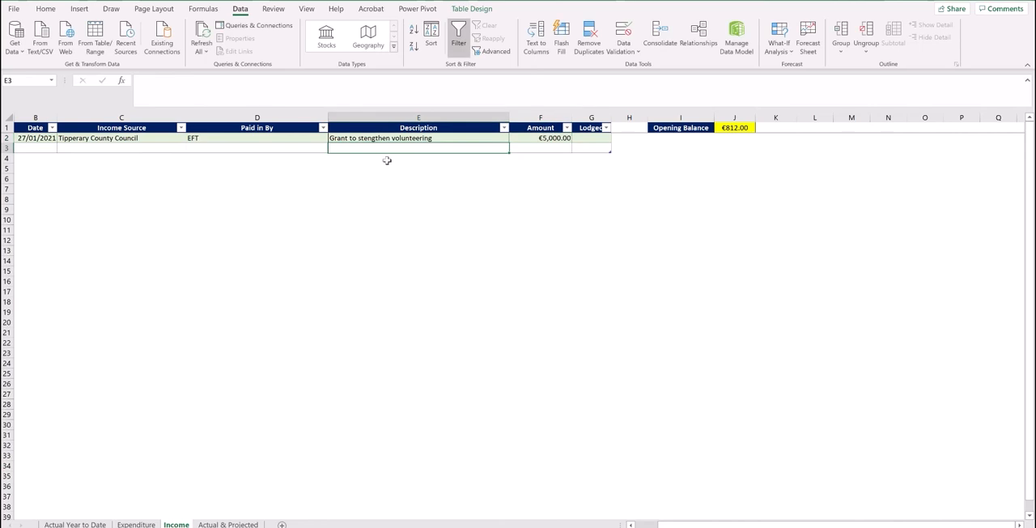
{"action": "left_click", "coordinate": [226, 524]}
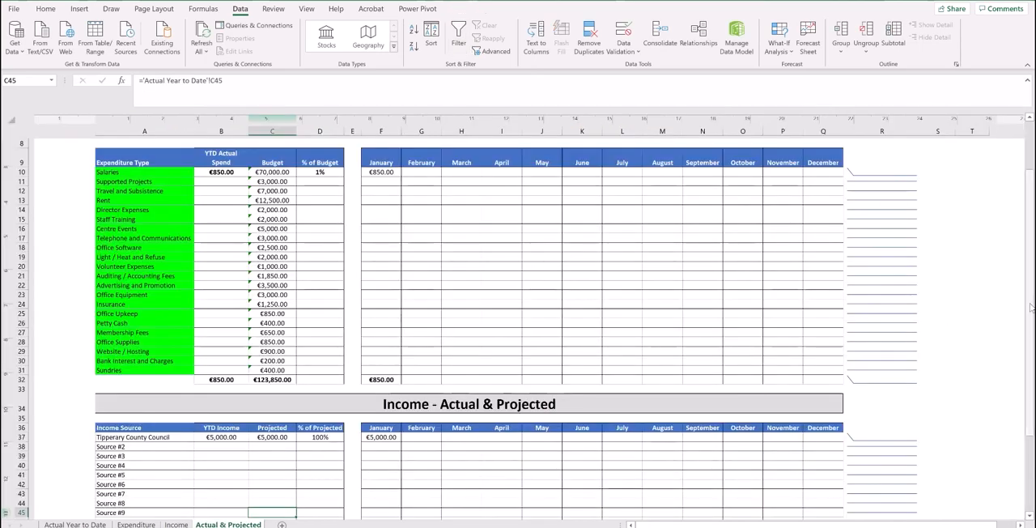
{"action": "scroll", "coordinate": [1031, 307], "scroll_direction": "up", "scroll_amount": 3}
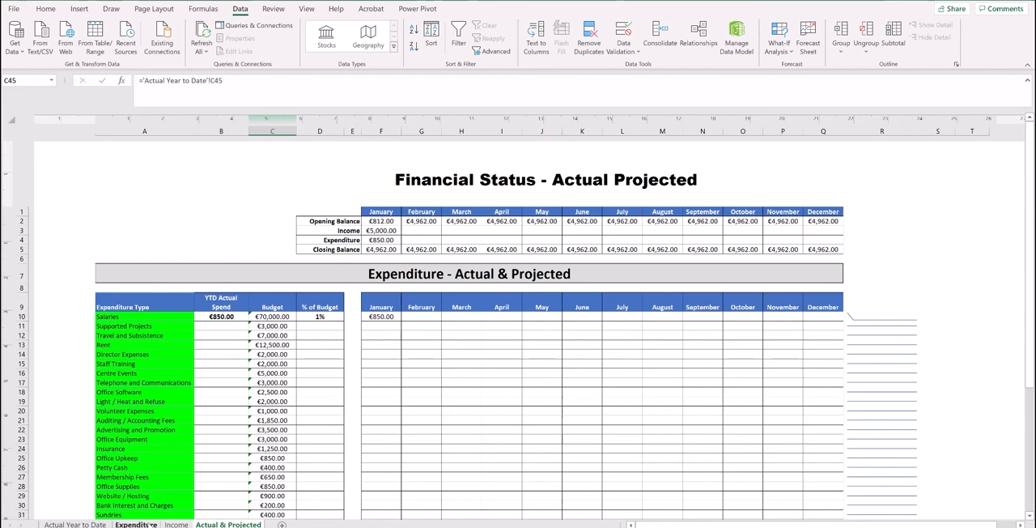
Paste the prepared expenditure entries into the Expenditure table starting in B5, accepting the inserted rows.
{"action": "left_click", "coordinate": [151, 525]}
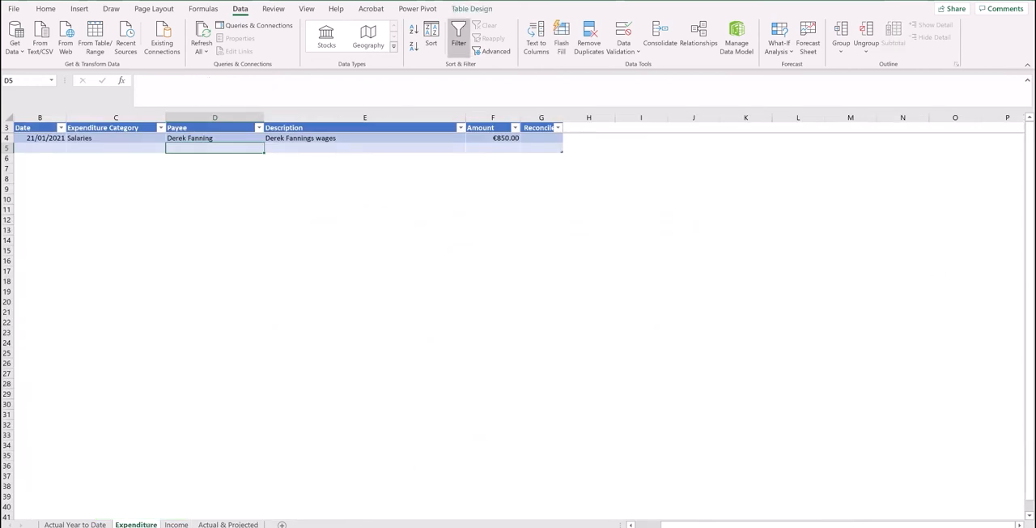
{"action": "left_click", "coordinate": [116, 148]}
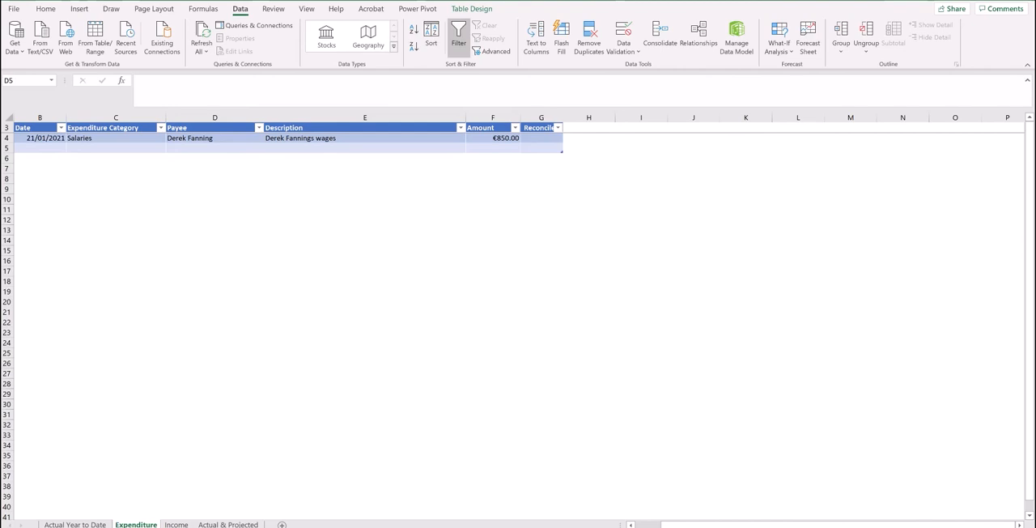
{"action": "right_click", "coordinate": [45, 150]}
{"action": "left_click", "coordinate": [72, 208]}
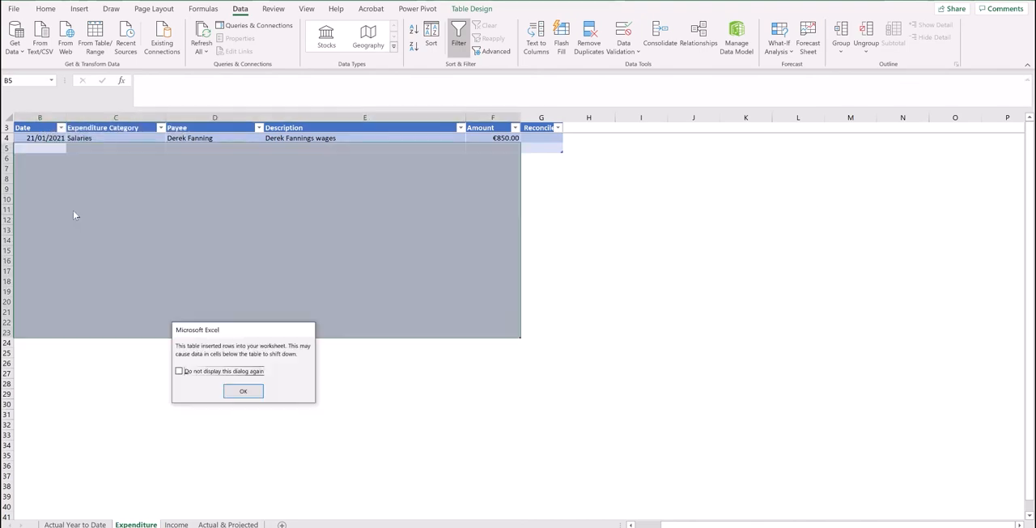
{"action": "left_click", "coordinate": [243, 390]}
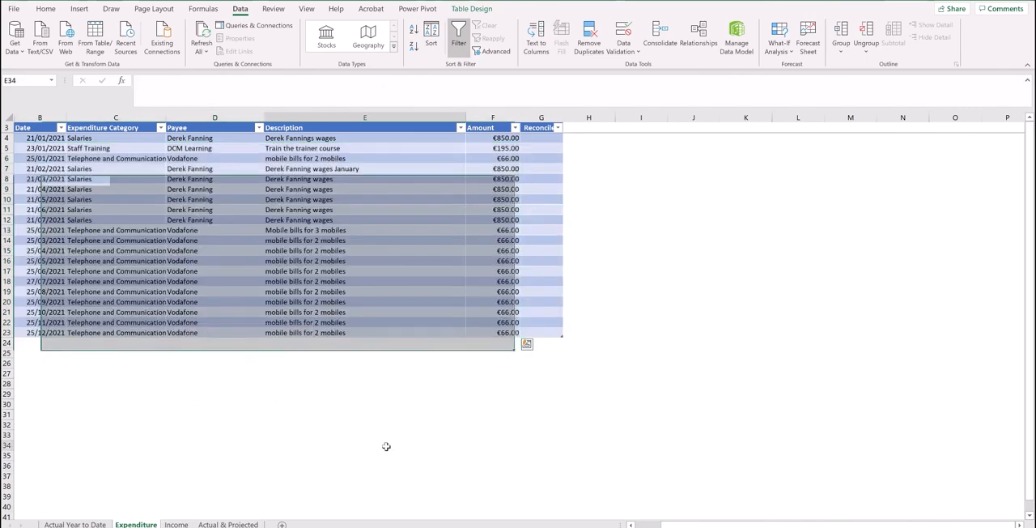
{"action": "left_click", "coordinate": [386, 445]}
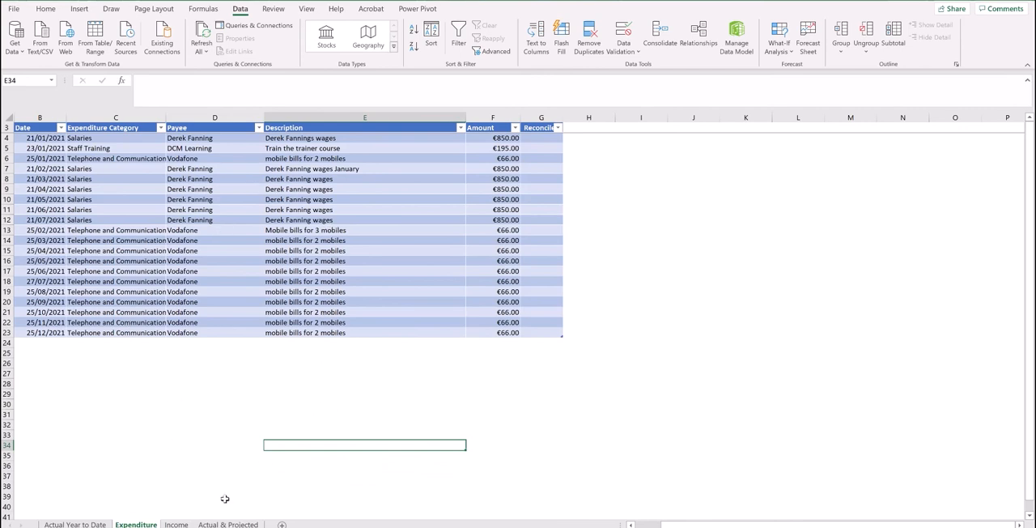
Compare the monthly balances on the Actual & Projected sheet with those on the Actual Year to Date sheet.
{"action": "left_click", "coordinate": [235, 524]}
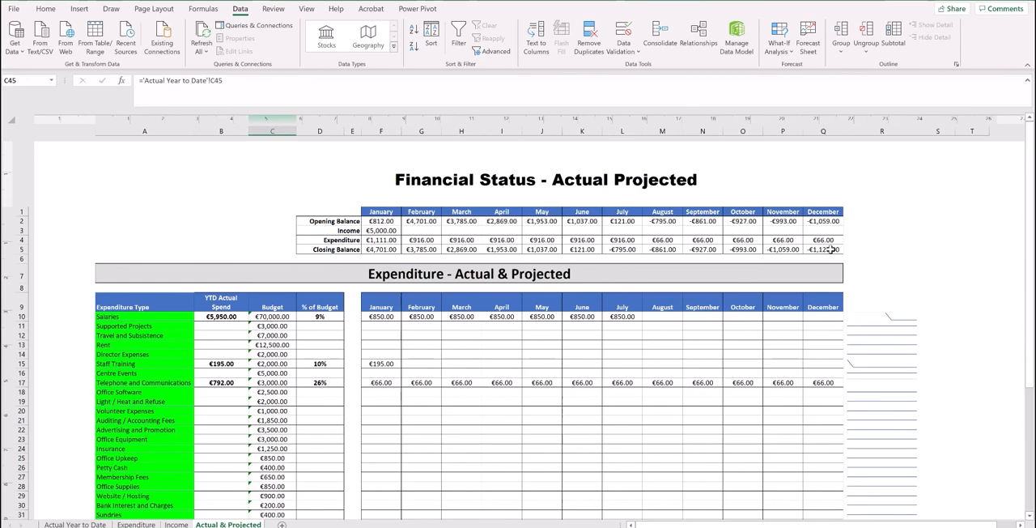
{"action": "left_click", "coordinate": [829, 250]}
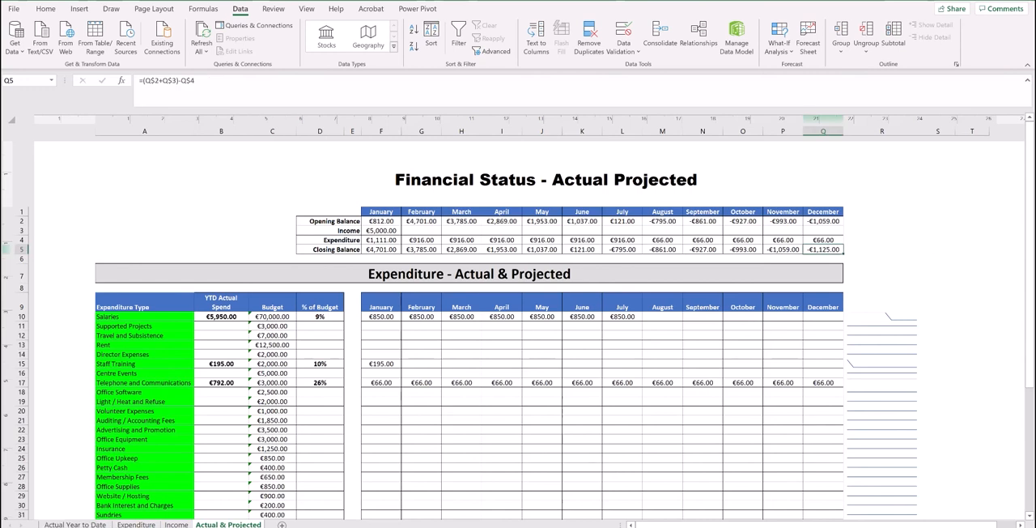
{"action": "left_click", "coordinate": [74, 524]}
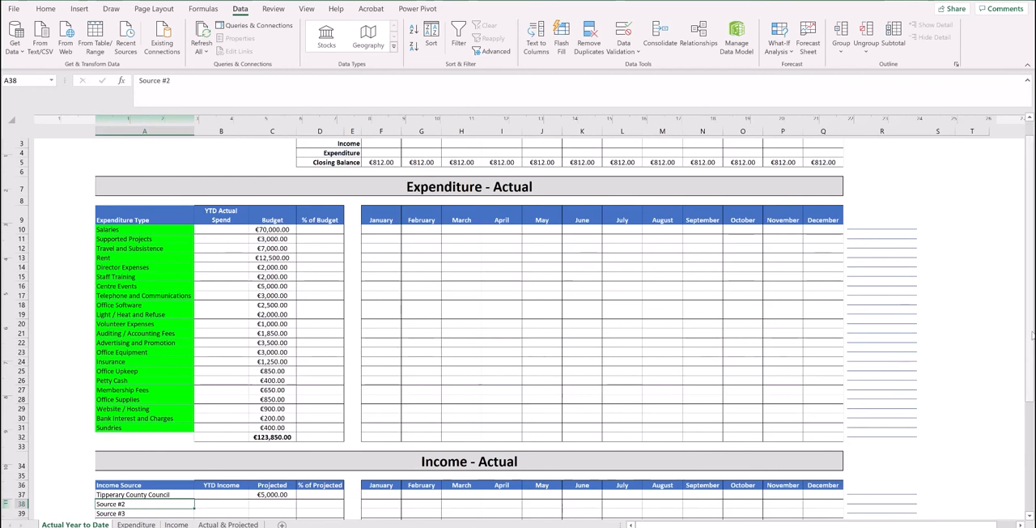
{"action": "scroll", "coordinate": [518, 324], "scroll_direction": "up", "scroll_amount": 3}
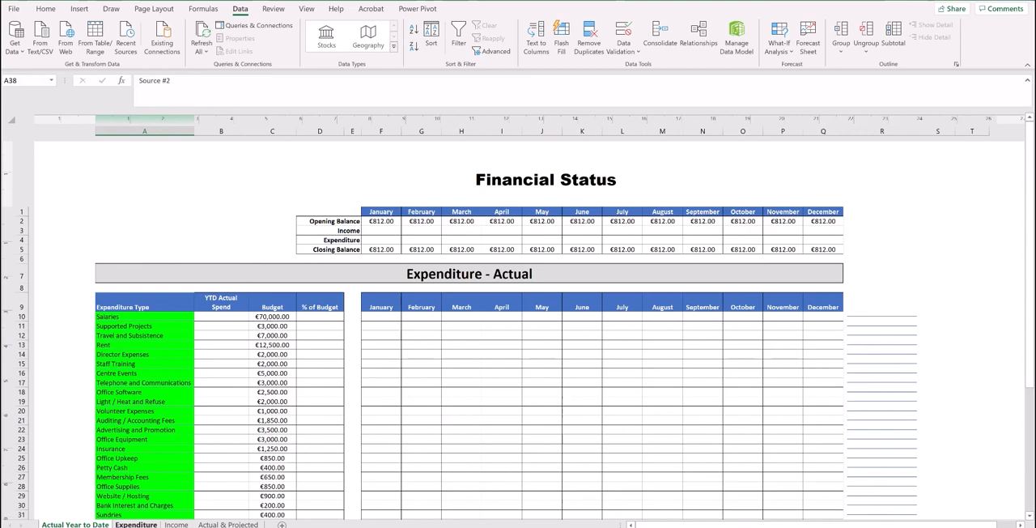
Set Reconciled to Yes for the three January entries in rows 4 to 6 of the Expenditure sheet.
{"action": "left_click", "coordinate": [132, 524]}
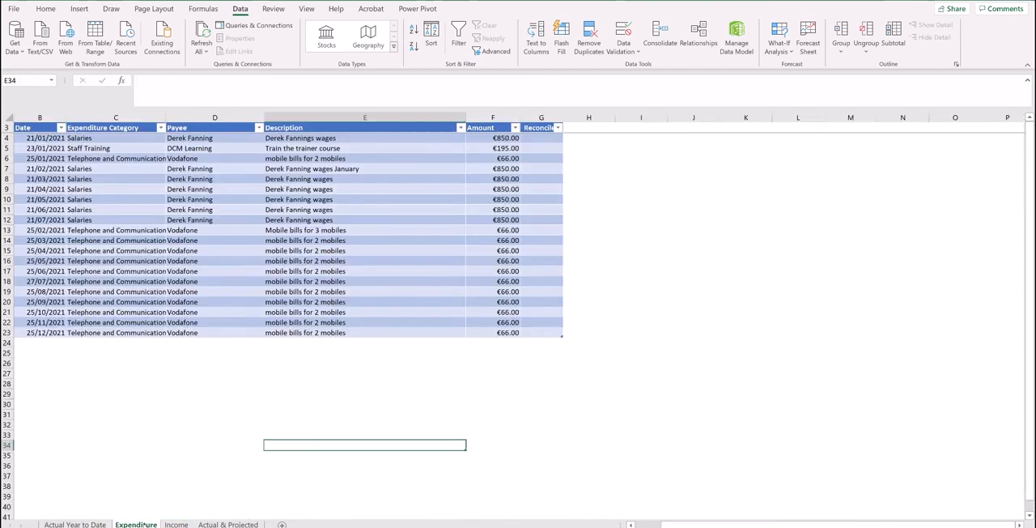
{"action": "left_click", "coordinate": [544, 128]}
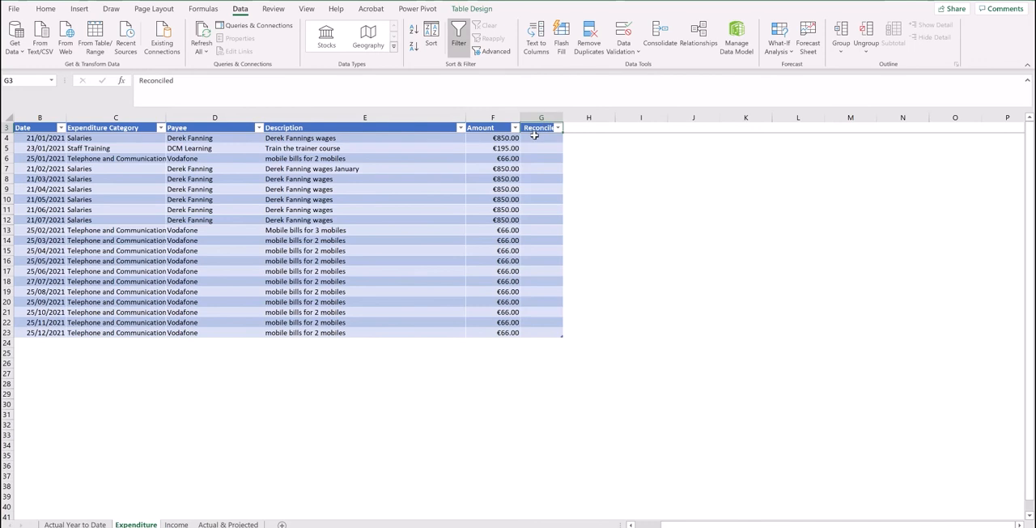
{"action": "left_click", "coordinate": [534, 136]}
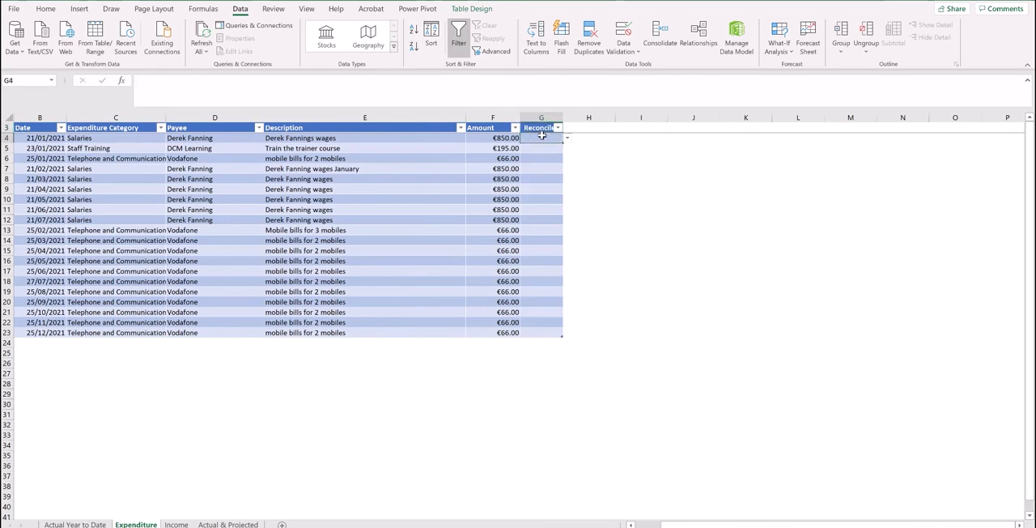
{"action": "left_click", "coordinate": [567, 138]}
{"action": "left_click", "coordinate": [537, 148]}
{"action": "left_click", "coordinate": [549, 150]}
{"action": "left_click", "coordinate": [567, 149]}
{"action": "left_click", "coordinate": [537, 158]}
{"action": "left_click", "coordinate": [540, 159]}
{"action": "left_click", "coordinate": [567, 159]}
{"action": "left_click", "coordinate": [532, 168]}
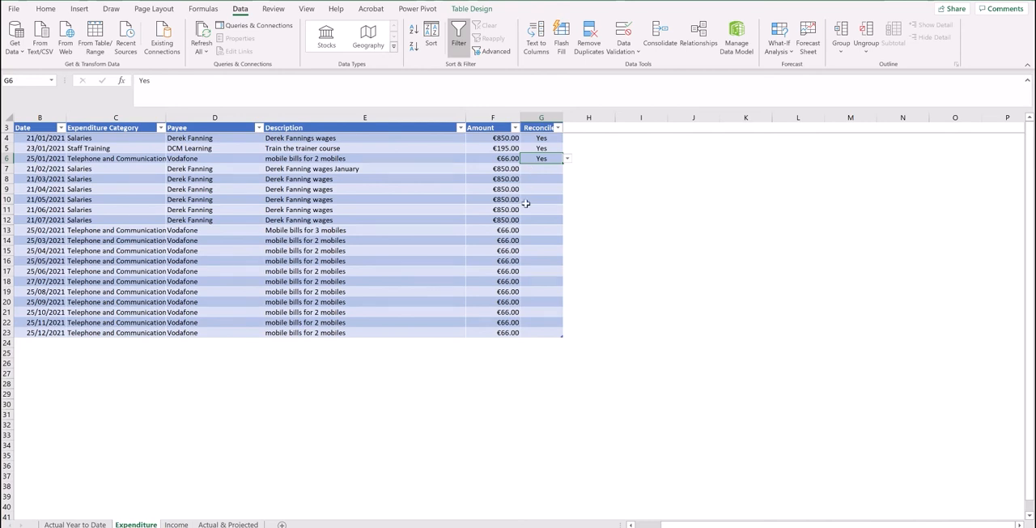
Set Reconciled to Yes for the February, March and April Salaries entries in rows 7 to 9.
{"action": "left_click", "coordinate": [537, 190]}
{"action": "left_click", "coordinate": [568, 189]}
{"action": "left_click", "coordinate": [526, 201]}
{"action": "left_click", "coordinate": [557, 169]}
{"action": "left_click", "coordinate": [567, 168]}
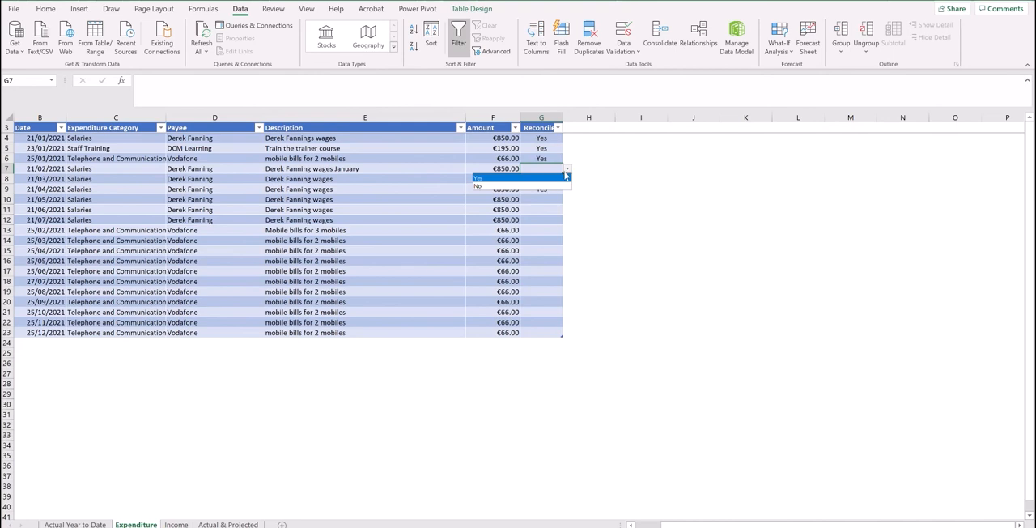
{"action": "left_click", "coordinate": [553, 178]}
{"action": "left_click", "coordinate": [554, 179]}
{"action": "left_click", "coordinate": [568, 179]}
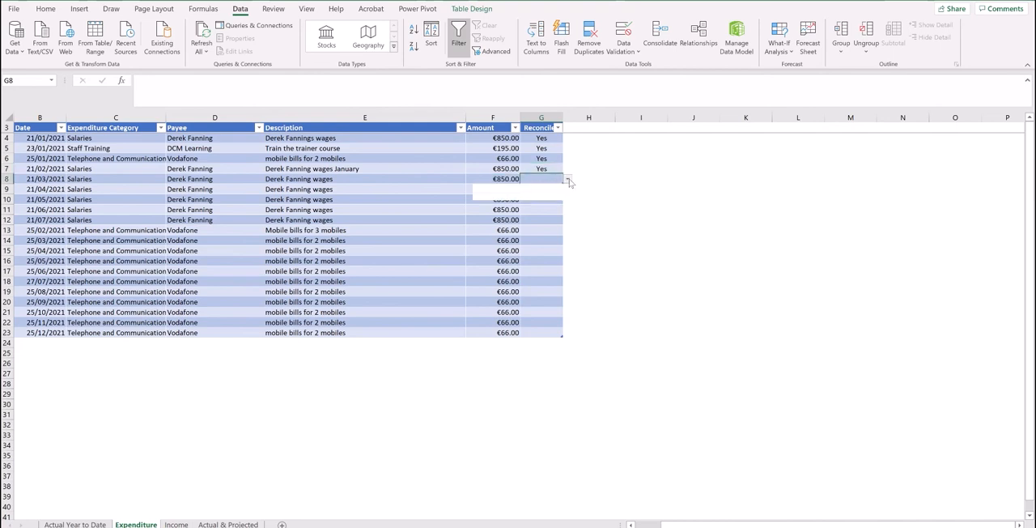
{"action": "left_click", "coordinate": [535, 192]}
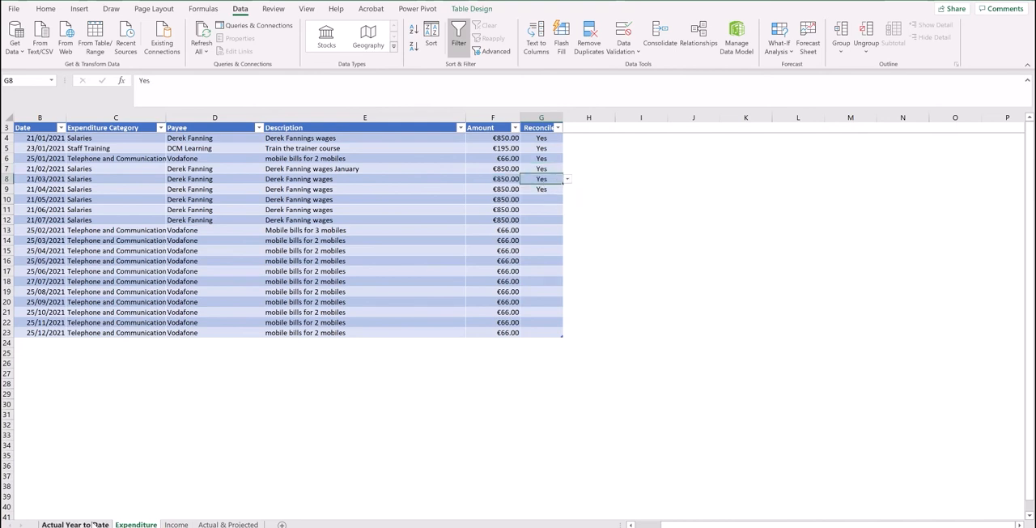
Compare the closing balances on the Actual Year to Date and Actual & Projected sheets, and open the Income sheet.
{"action": "left_click", "coordinate": [94, 525]}
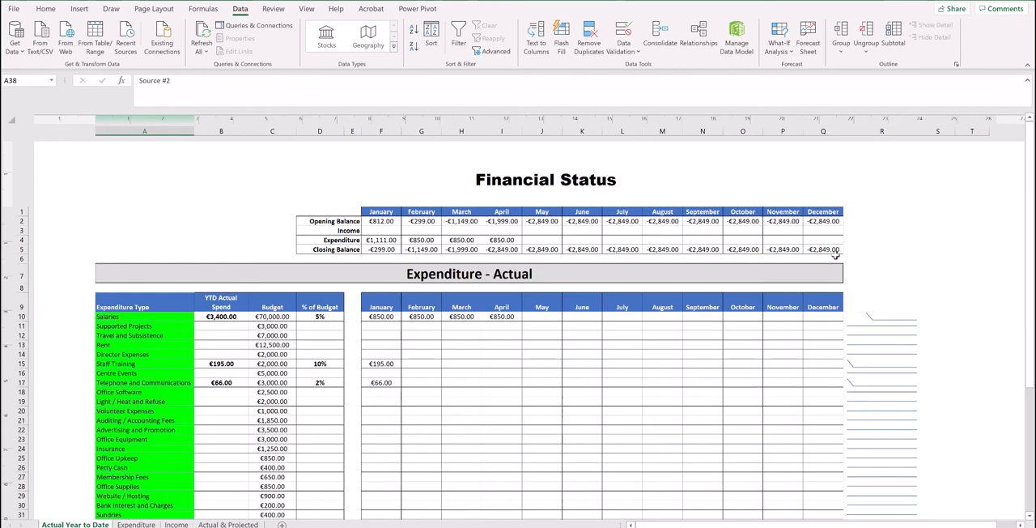
{"action": "left_click", "coordinate": [241, 525]}
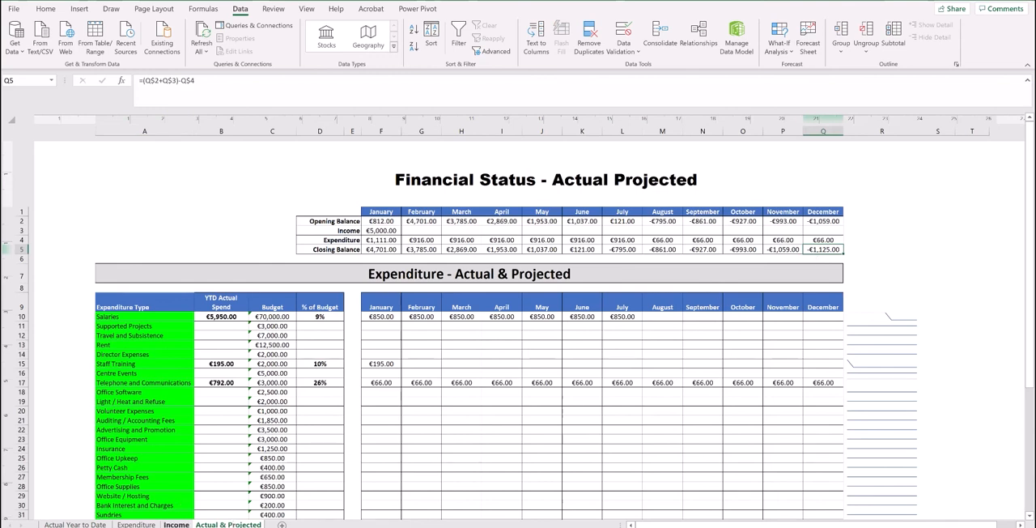
{"action": "left_click", "coordinate": [175, 523]}
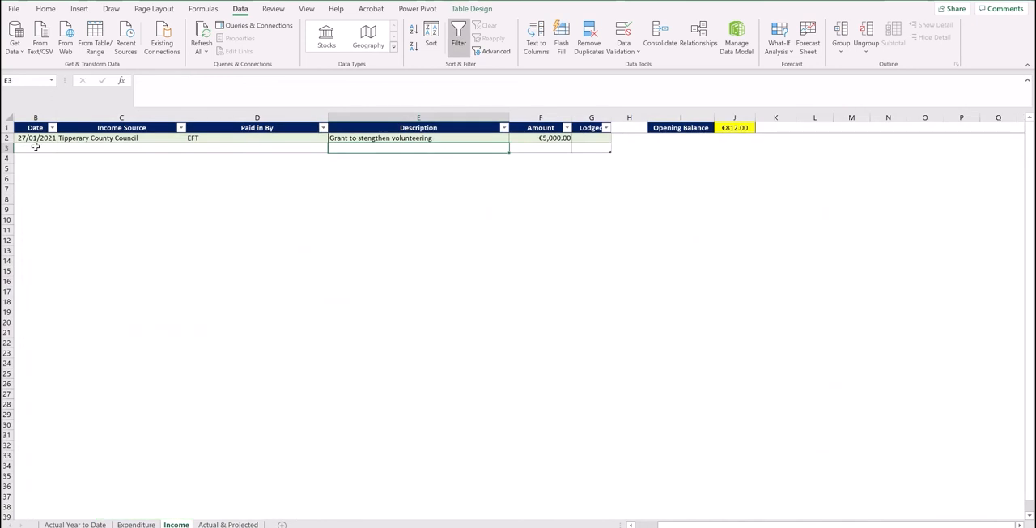
Set Lodged to Yes for the Tipperary County Council grant in row 2 of the Income sheet.
{"action": "left_click", "coordinate": [589, 137]}
{"action": "left_click", "coordinate": [616, 139]}
{"action": "left_click", "coordinate": [599, 146]}
Compare the monthly income and balances on the Actual Year to Date and Actual & Projected sheets, and review the Income and Expenditure entries behind them.
{"action": "left_click", "coordinate": [96, 523]}
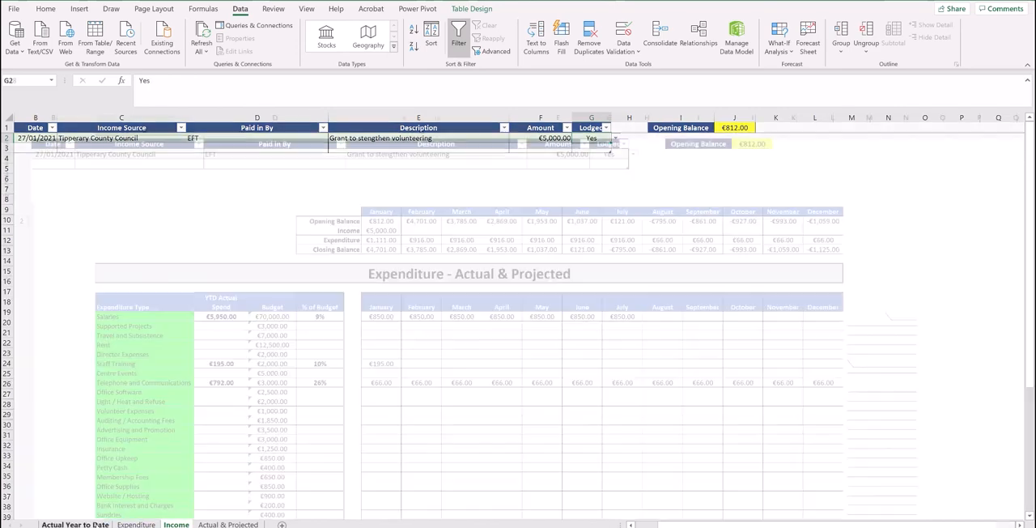
{"action": "left_click", "coordinate": [229, 524]}
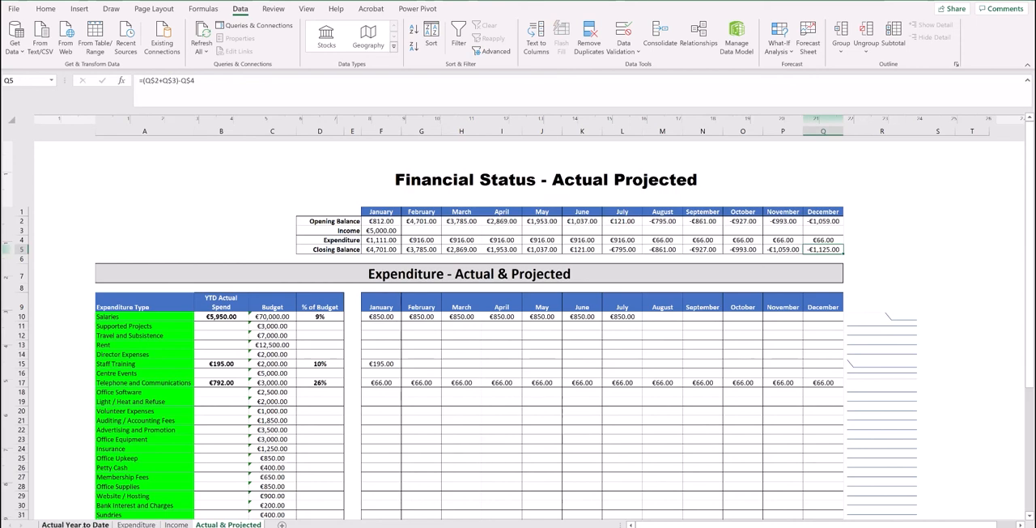
{"action": "left_click", "coordinate": [85, 525]}
{"action": "left_click", "coordinate": [177, 525]}
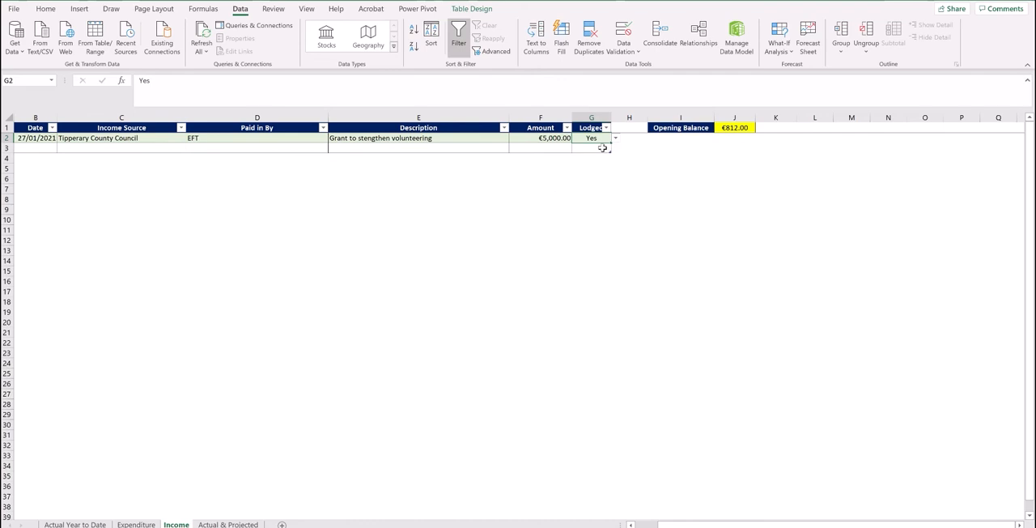
{"action": "left_click", "coordinate": [235, 524]}
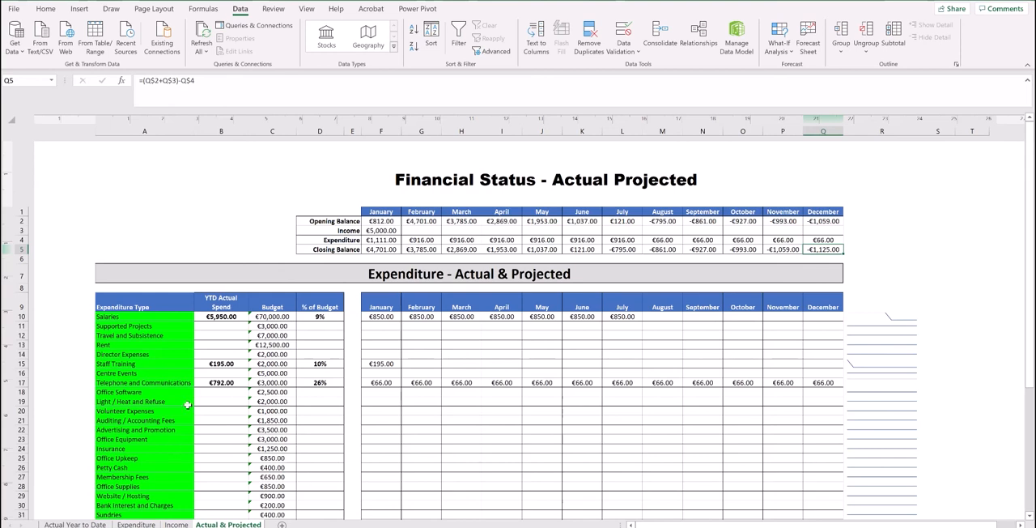
{"action": "left_click", "coordinate": [136, 523]}
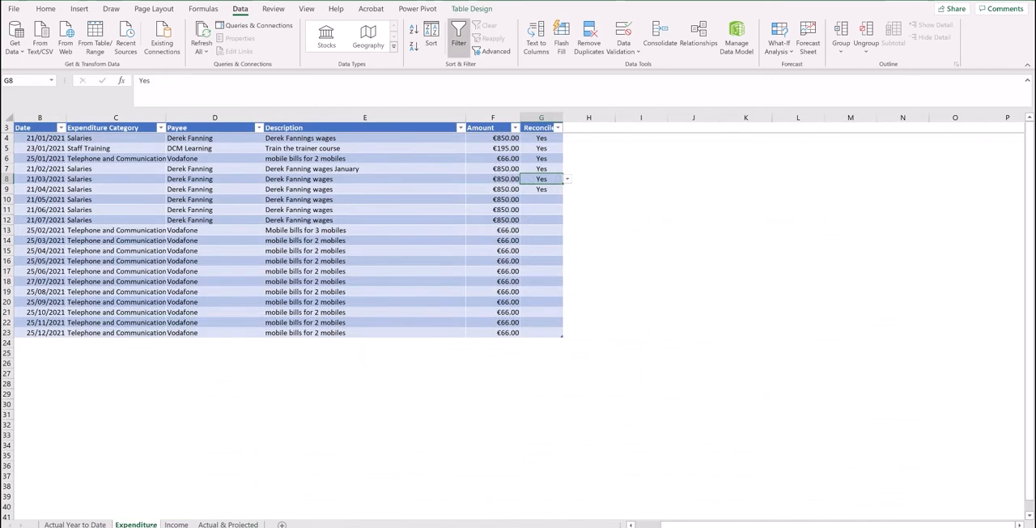
{"action": "left_click", "coordinate": [74, 524]}
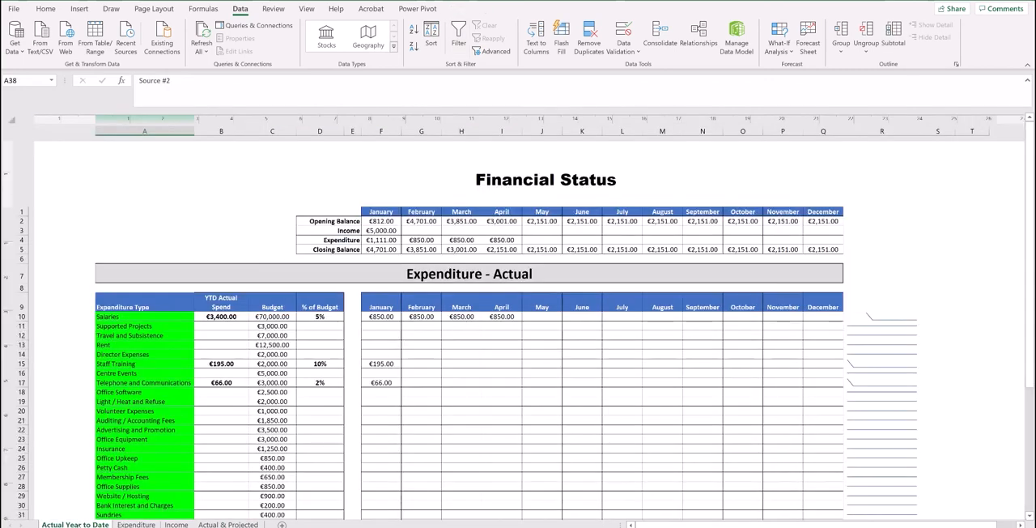
{"action": "left_click", "coordinate": [136, 523]}
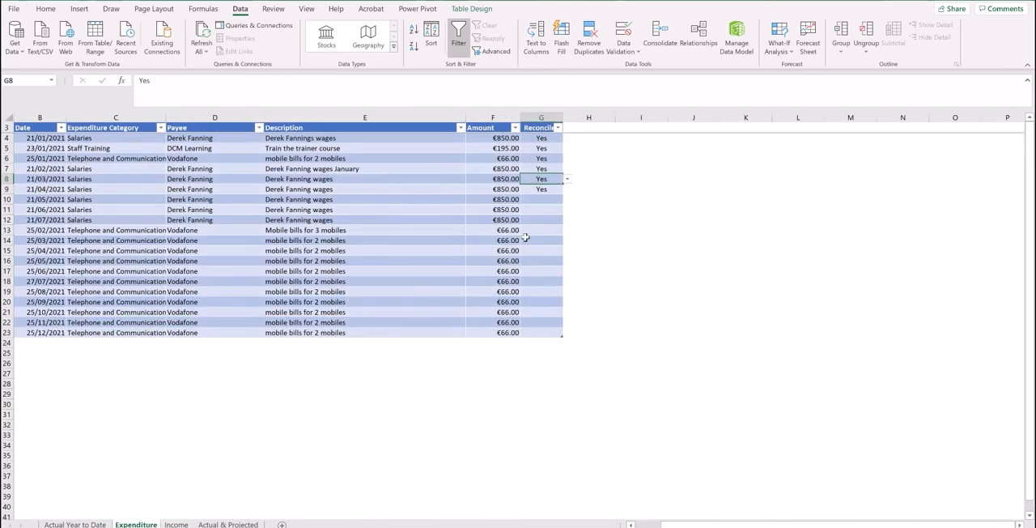
Set Lodged to No for the Tipperary County Council grant and check the balances on the Actual Year to Date and Actual & Projected sheets.
{"action": "left_click", "coordinate": [177, 523]}
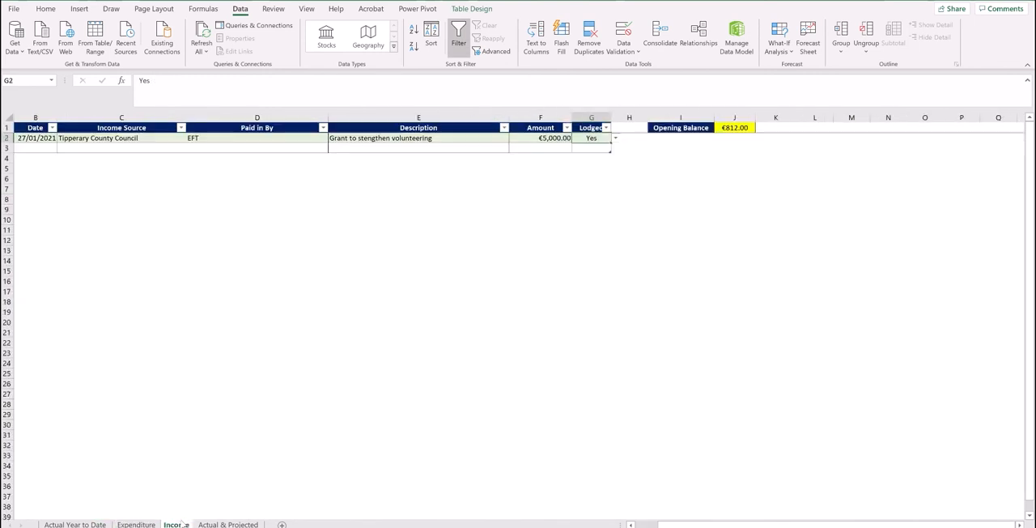
{"action": "left_click", "coordinate": [616, 139]}
{"action": "left_click", "coordinate": [603, 154]}
{"action": "left_click", "coordinate": [75, 524]}
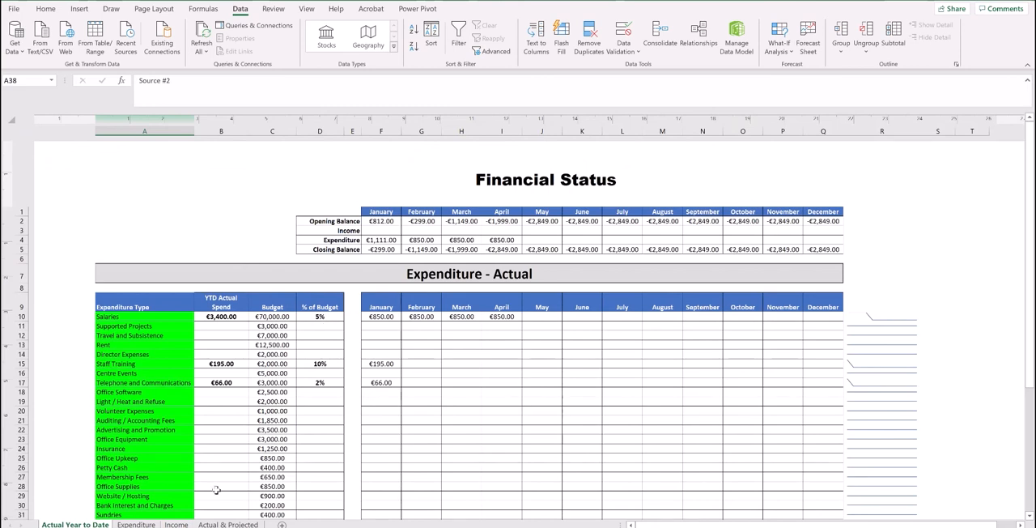
{"action": "left_click", "coordinate": [214, 524]}
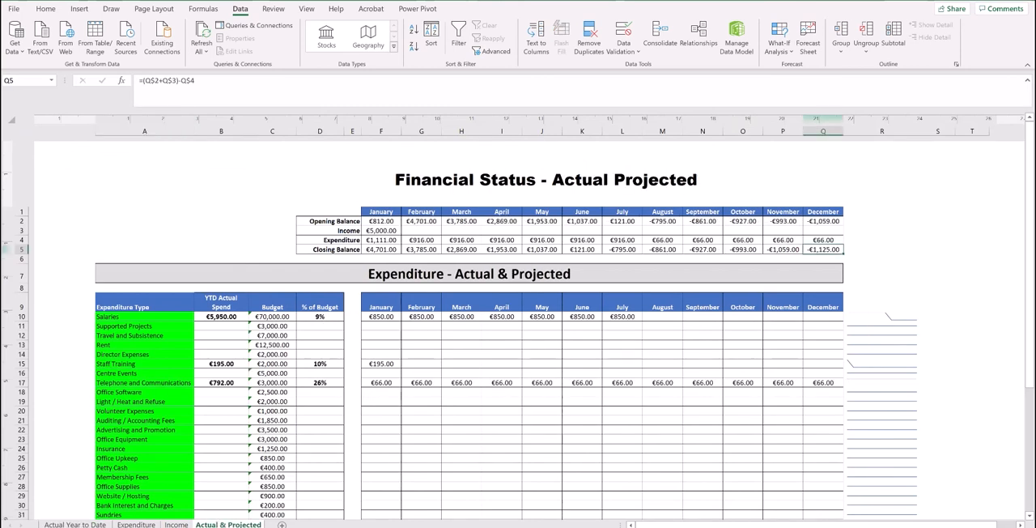
Set Lodged back to Yes for the Tipperary County Council grant on the Income sheet, and check the Actual Year to Date balances.
{"action": "left_click", "coordinate": [176, 524]}
{"action": "left_click", "coordinate": [621, 139]}
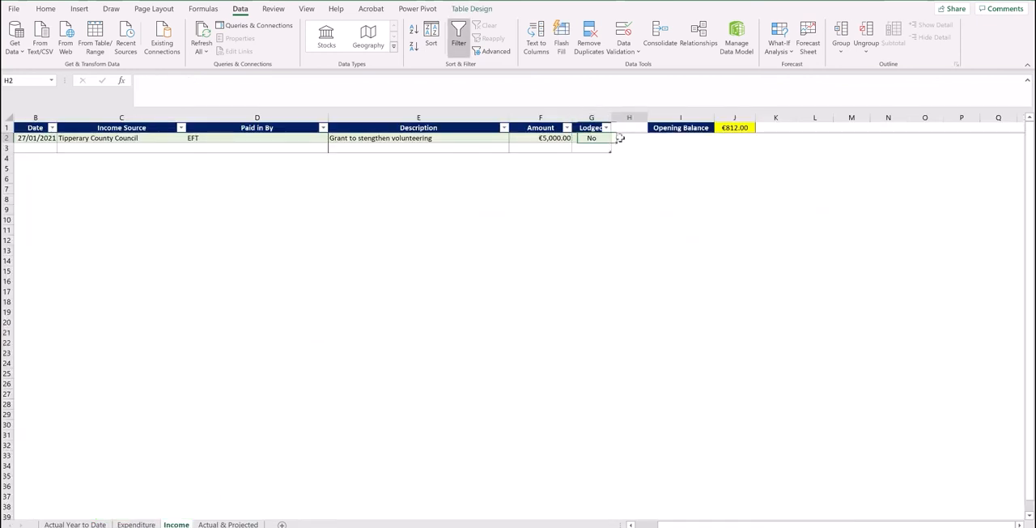
{"action": "left_click", "coordinate": [598, 138]}
{"action": "left_click", "coordinate": [616, 139]}
{"action": "left_click", "coordinate": [595, 148]}
{"action": "left_click", "coordinate": [74, 525]}
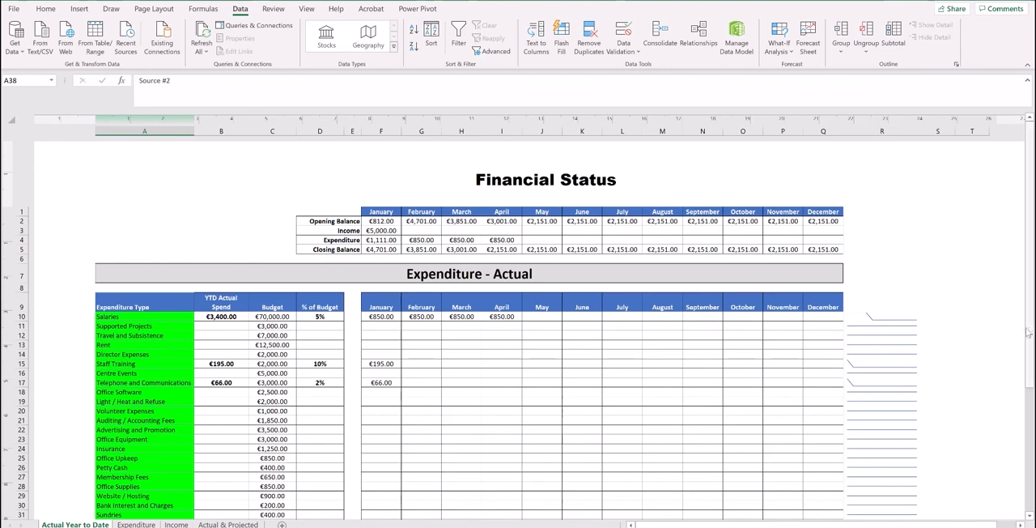
Preview the printout of the Actual Year to Date sheet and return to the workbook without printing.
{"action": "left_click_drag", "start_coordinate": [1028, 331], "coordinate": [1025, 302]}
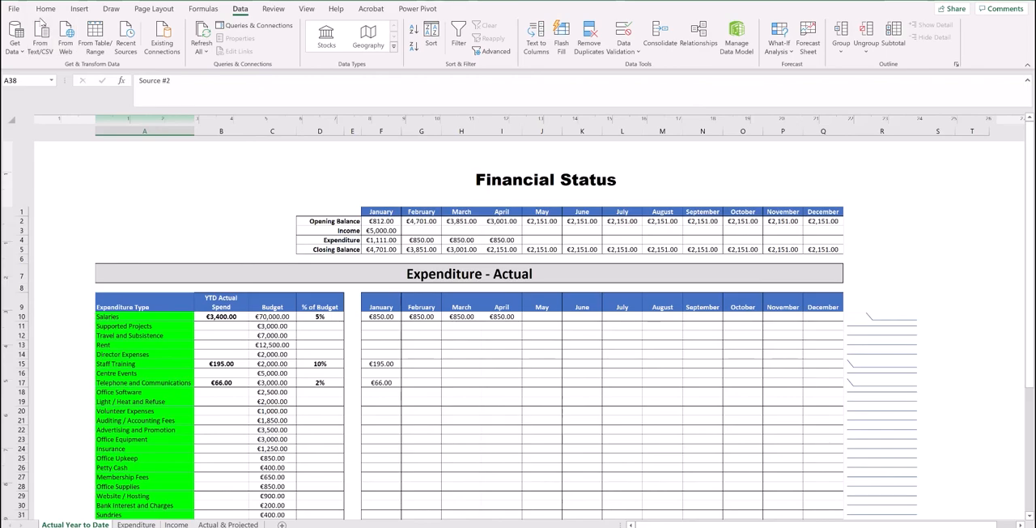
{"action": "left_click", "coordinate": [23, 8]}
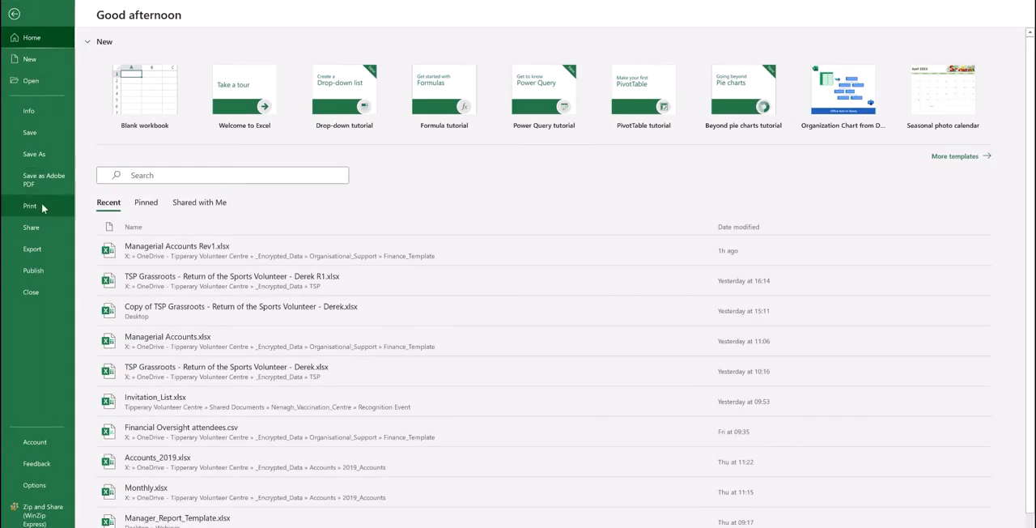
{"action": "left_click", "coordinate": [43, 208]}
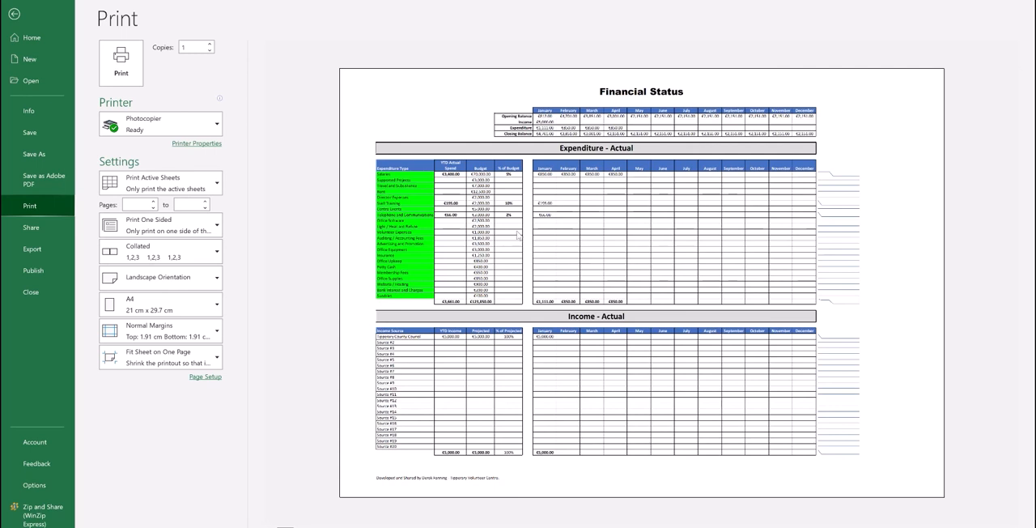
{"action": "left_click", "coordinate": [14, 15]}
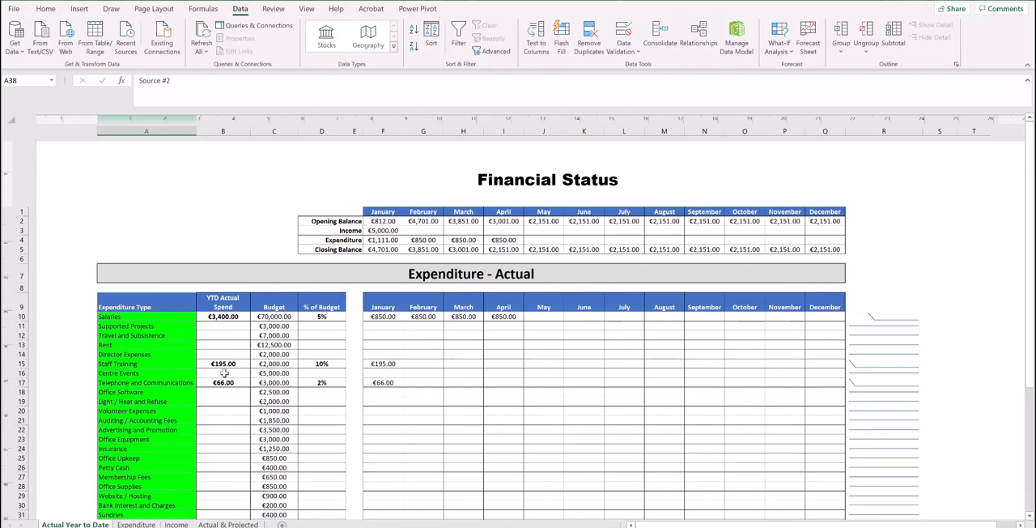
Review the Actual & Projected sheet, and examine the expenditure and income sections of the Actual Year to Date sheet.
{"action": "left_click", "coordinate": [228, 524]}
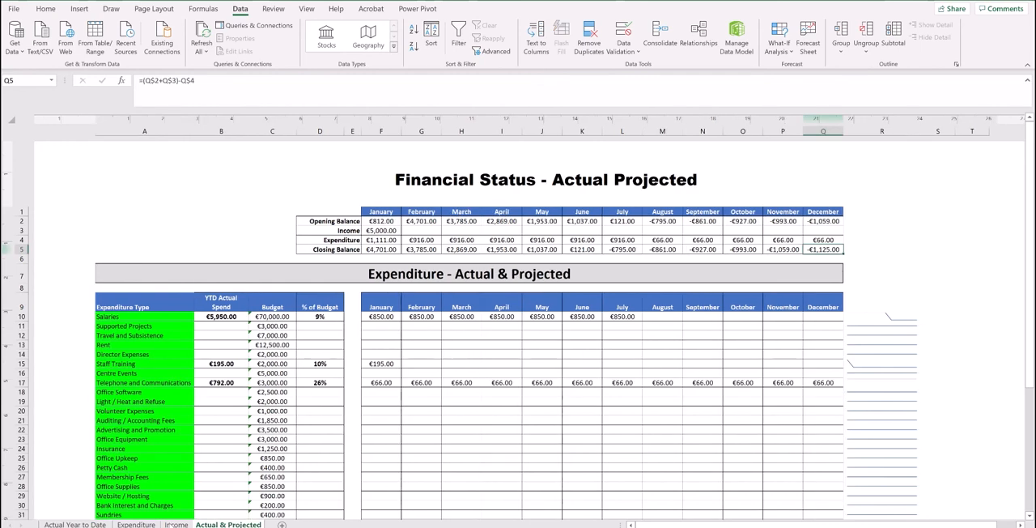
{"action": "left_click", "coordinate": [67, 525]}
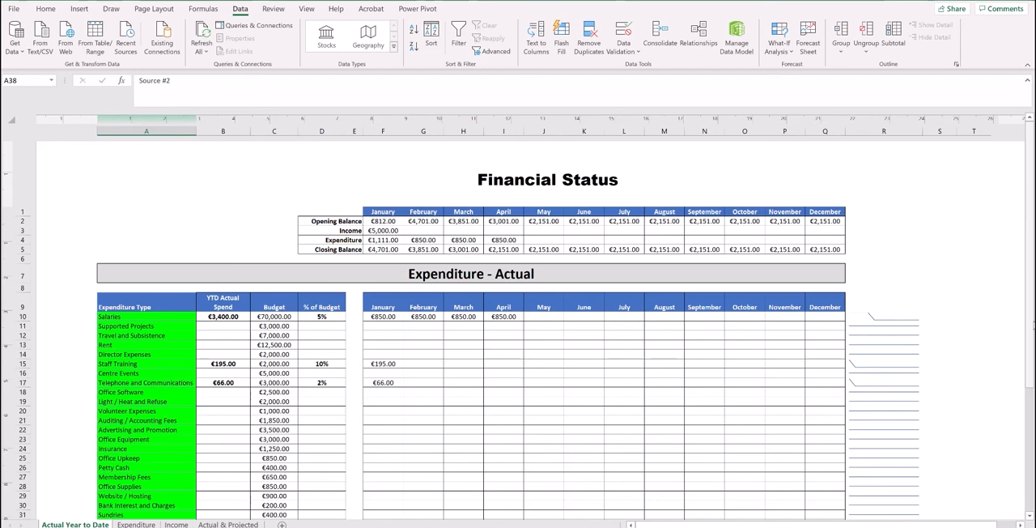
{"action": "left_click_drag", "start_coordinate": [1031, 323], "coordinate": [1030, 325]}
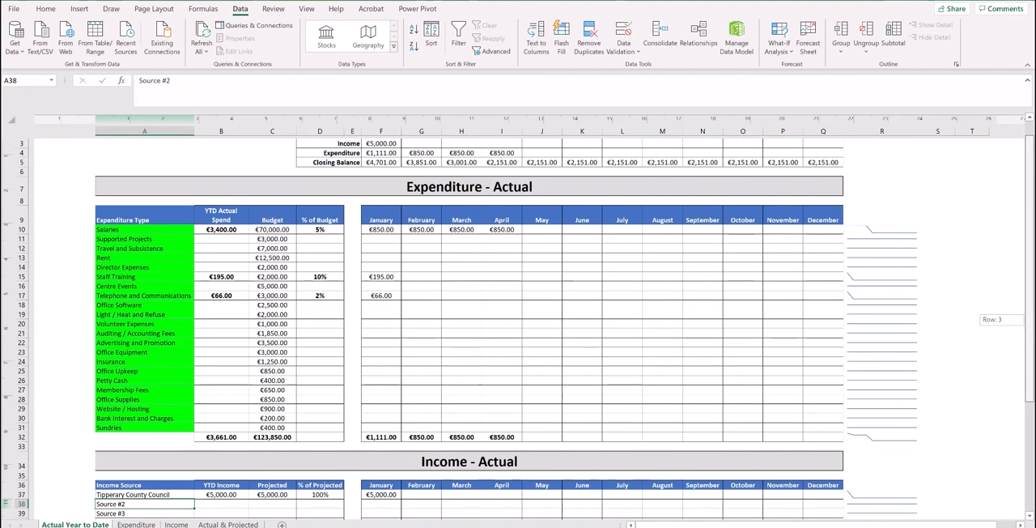
{"action": "left_click_drag", "start_coordinate": [1030, 335], "coordinate": [1030, 322]}
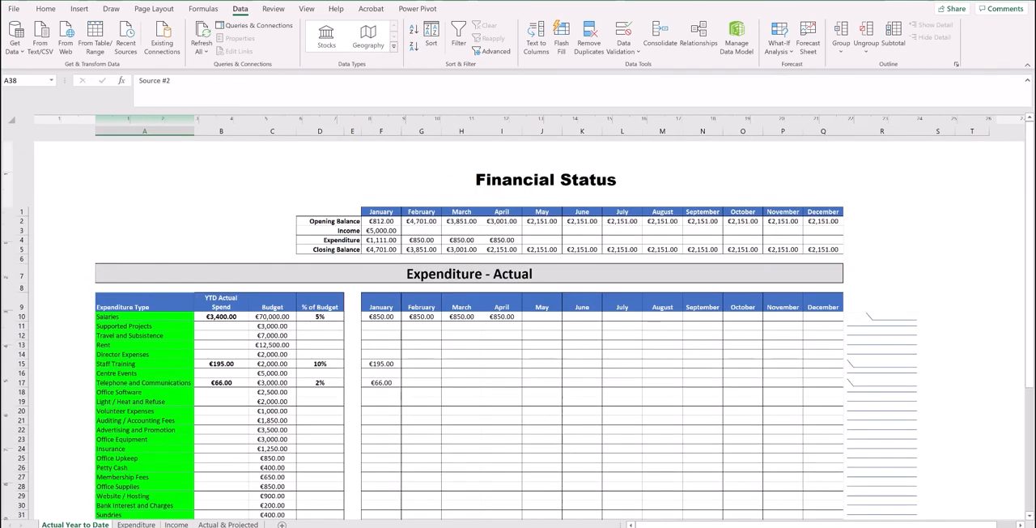